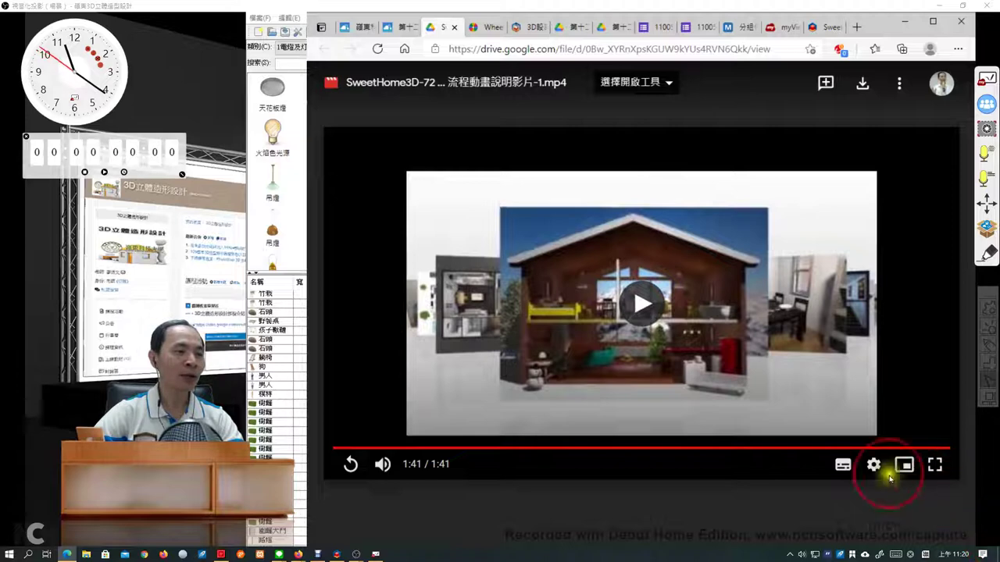
Step: Bring up the Google Meet window and move it off the main screen
mouse_move(297, 550)
left_click(295, 529)
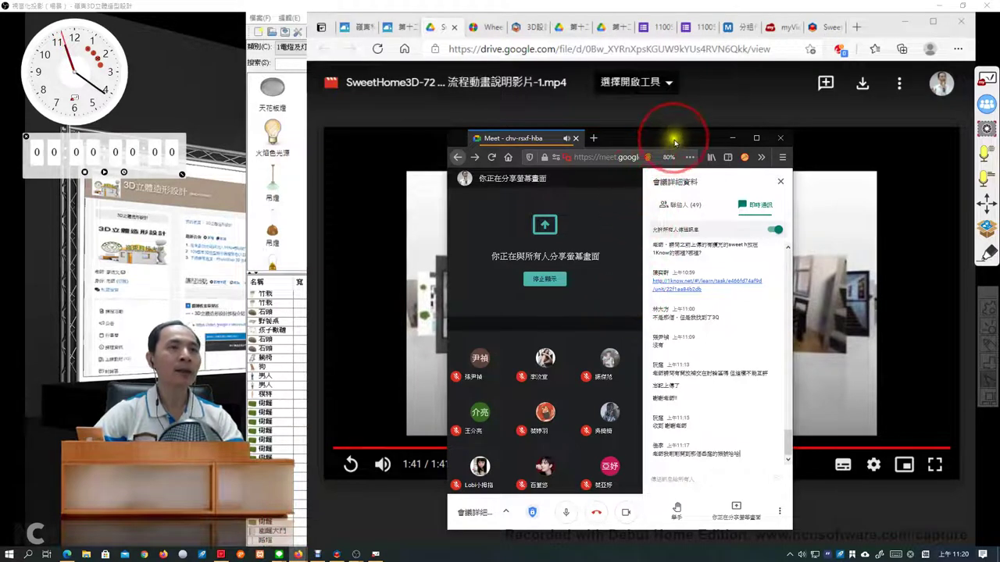
left_click_drag(675, 139, 592, 100)
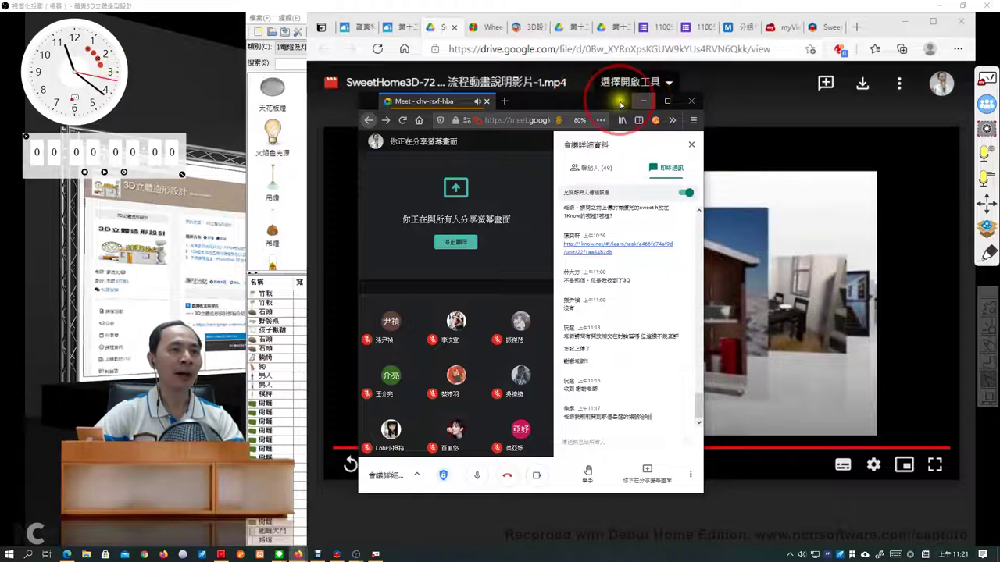
left_click_drag(551, 100, 999, 135)
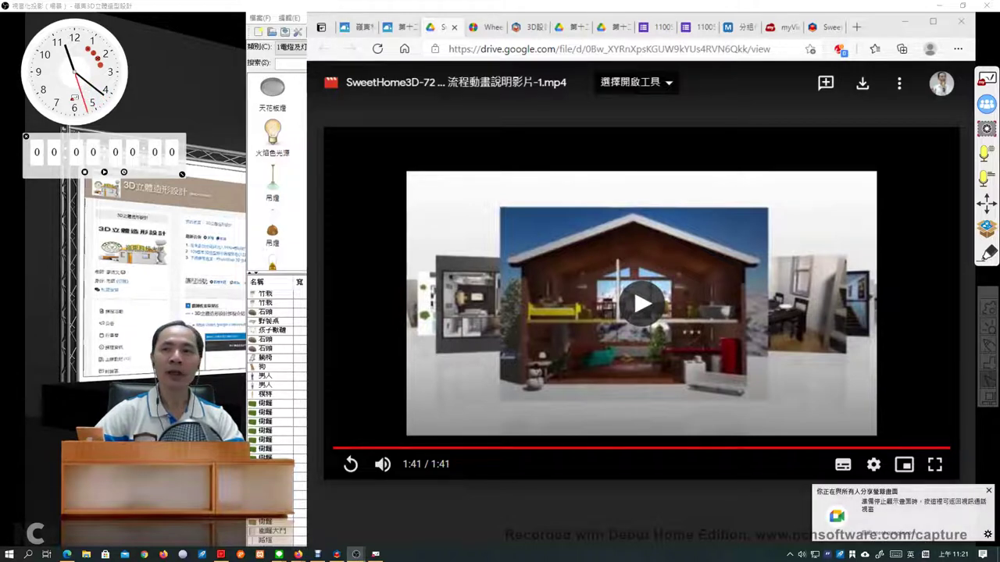
Step: Switch to the Sweet Home 3D window with the 0510.sh3d garden project
key("alt+Tab")
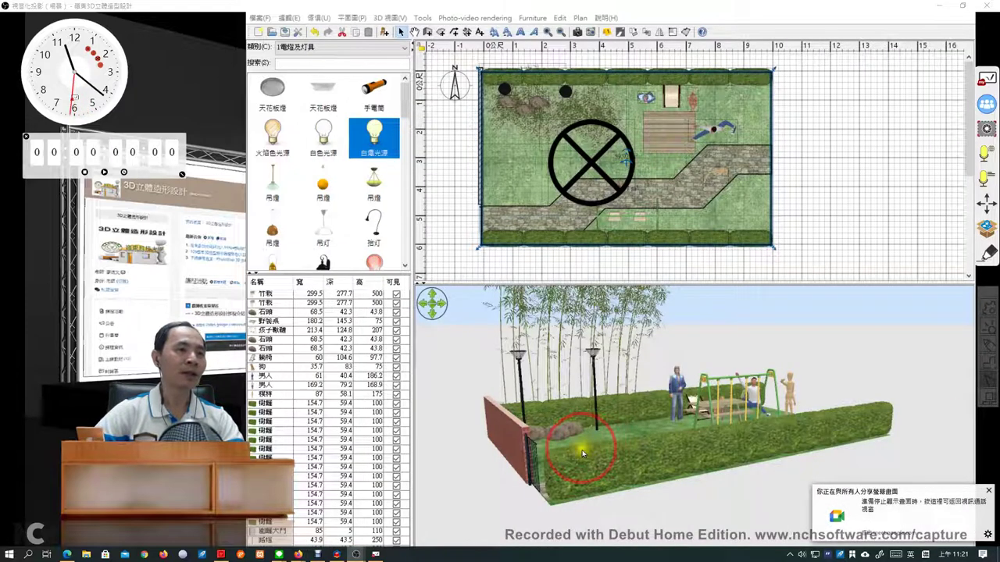
mouse_move(339, 556)
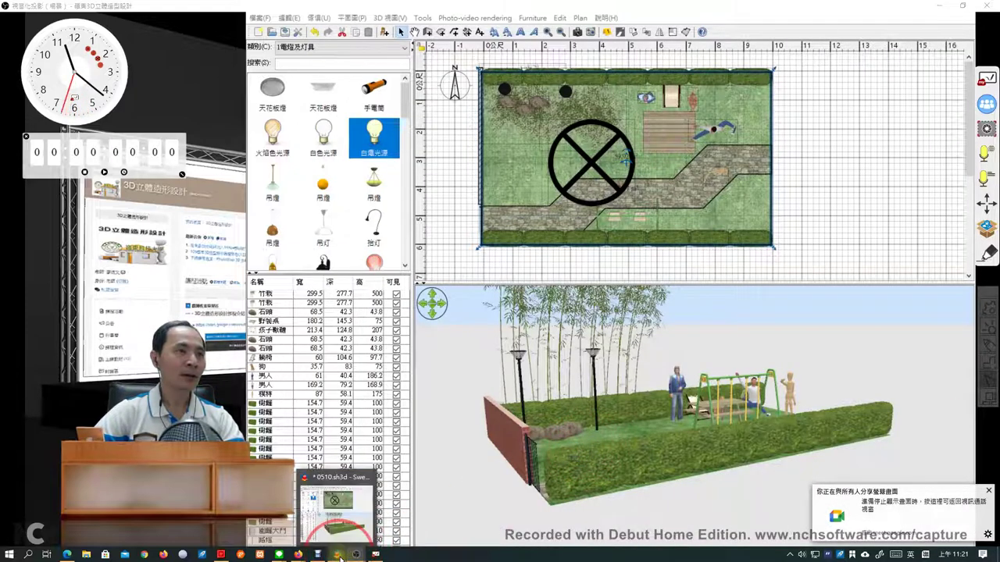
left_click(344, 515)
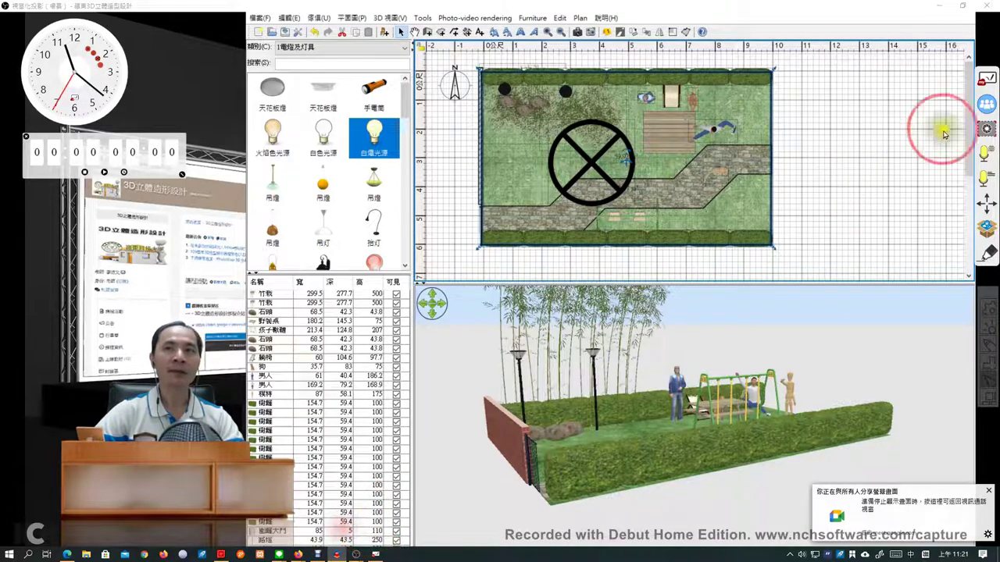
left_click(263, 19)
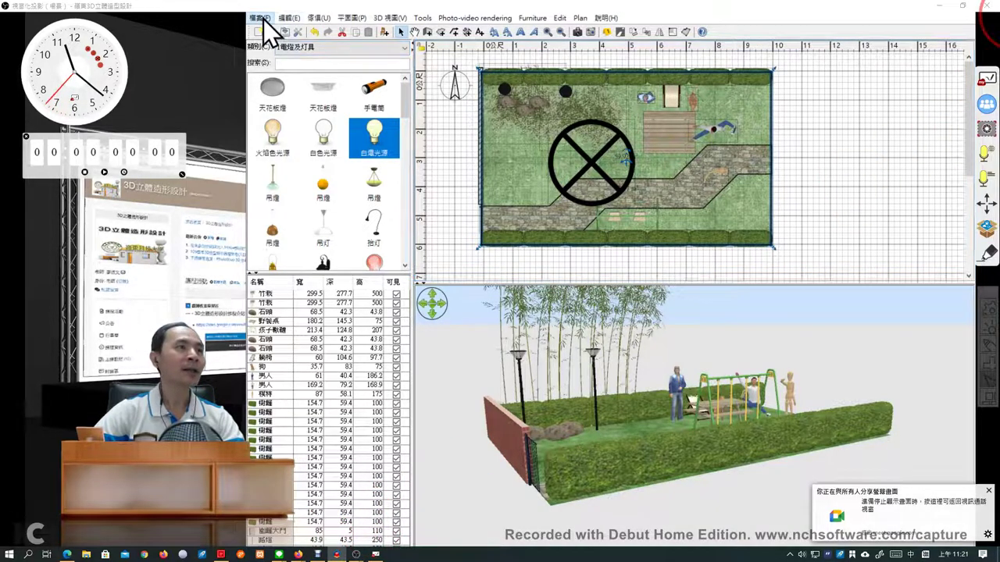
left_click(294, 126)
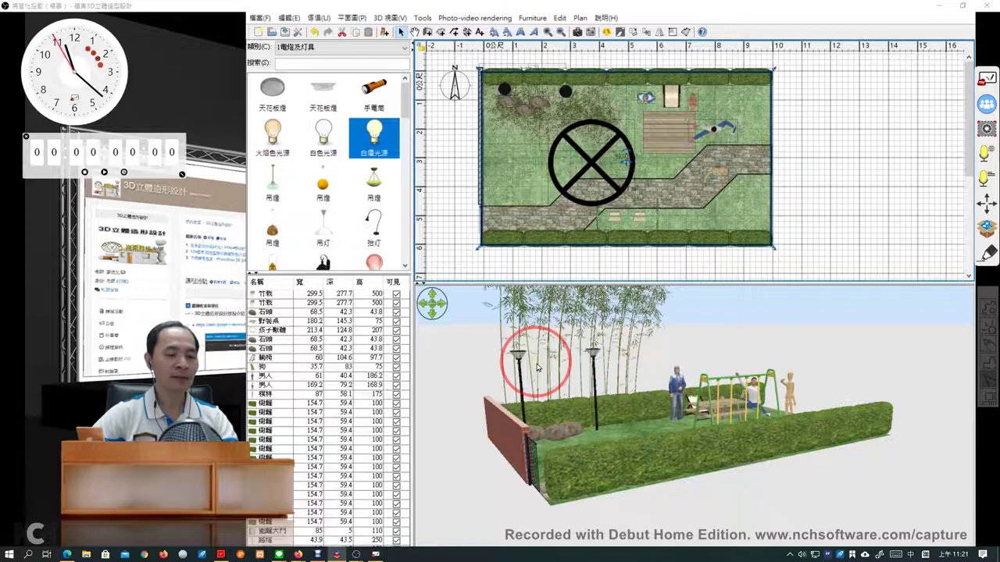
left_click_drag(521, 330, 504, 393)
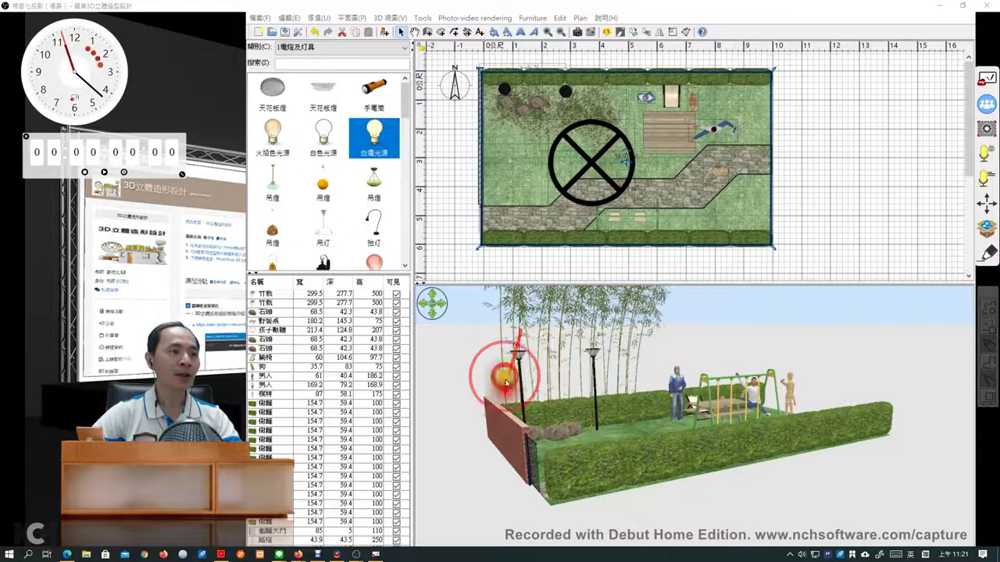
left_click_drag(493, 358, 529, 370)
mouse_move(789, 375)
left_mouse_down()
mouse_move(909, 304)
mouse_move(919, 424)
mouse_move(736, 353)
left_mouse_up()
mouse_move(775, 66)
left_mouse_down()
mouse_move(977, 65)
mouse_move(983, 249)
mouse_move(773, 243)
left_mouse_up()
left_click(590, 160)
mouse_move(585, 71)
left_mouse_down()
mouse_move(476, 123)
mouse_move(695, 263)
mouse_move(717, 89)
mouse_move(581, 83)
left_mouse_up()
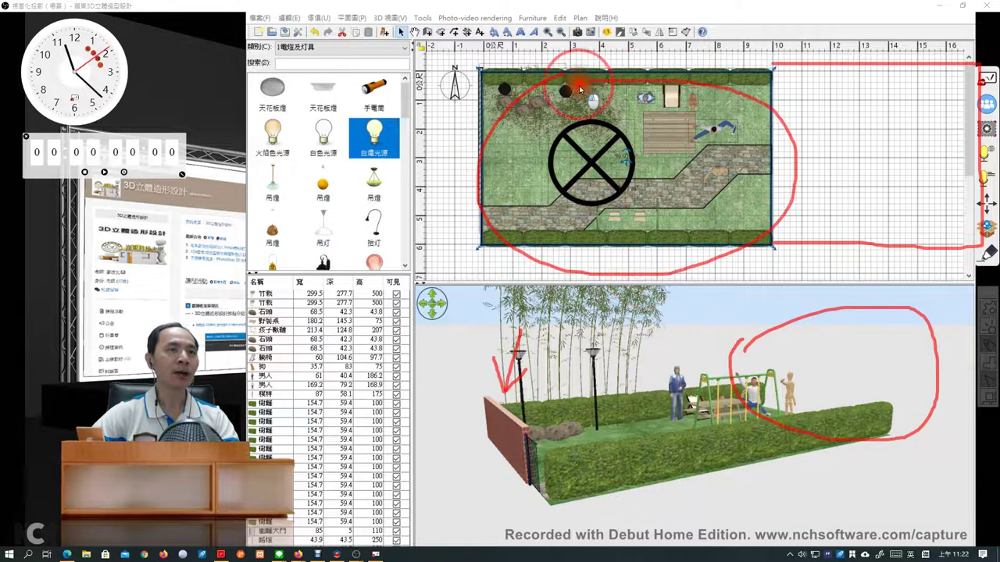
mouse_move(838, 179)
left_mouse_down()
mouse_move(807, 220)
mouse_move(836, 217)
mouse_move(842, 197)
left_mouse_up()
mouse_move(831, 190)
left_mouse_down()
mouse_move(825, 217)
mouse_move(857, 195)
left_mouse_up()
left_click_drag(880, 161, 869, 216)
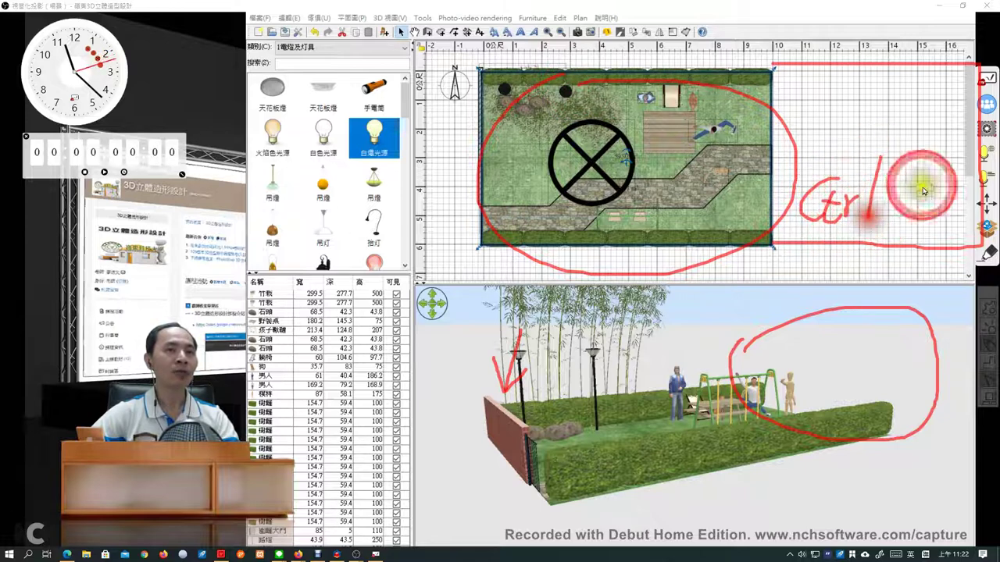
left_click_drag(939, 167, 933, 228)
mouse_move(945, 169)
left_mouse_down()
mouse_move(921, 188)
mouse_move(956, 188)
left_mouse_up()
mouse_move(918, 218)
left_mouse_down()
mouse_move(925, 227)
mouse_move(943, 214)
left_mouse_up()
key("Escape")
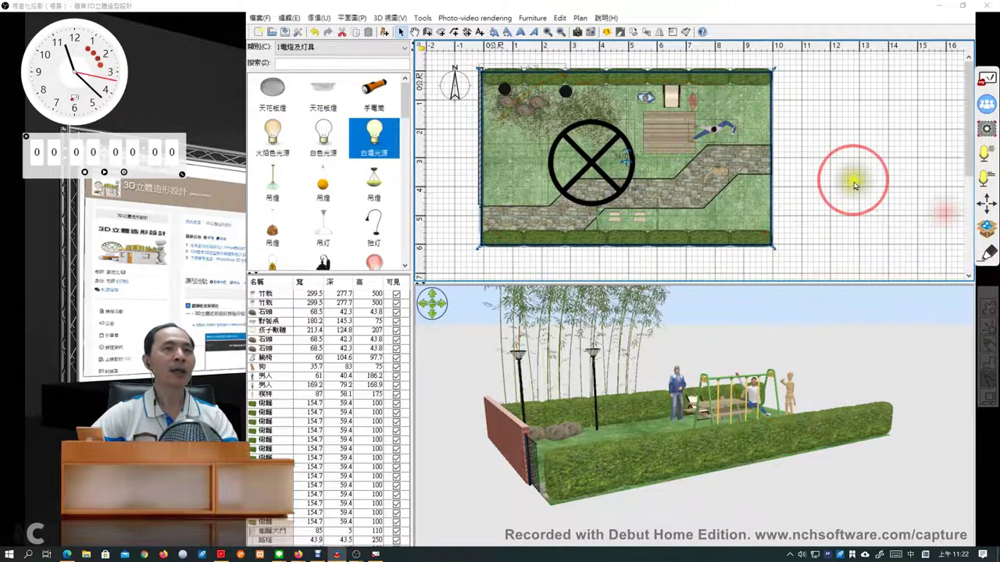
Step: Draw four connected walls enclosing a rectangle about 10 m by 6 m, adjoining the garden's east edge
key("ctrl+minus")
key("ctrl+minus")
key("ctrl+minus")
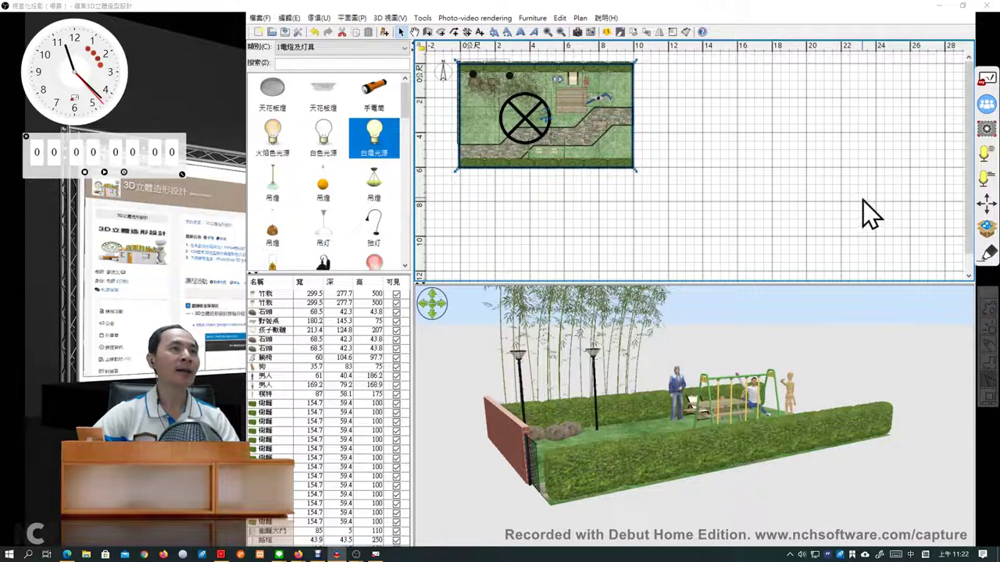
left_click(428, 34)
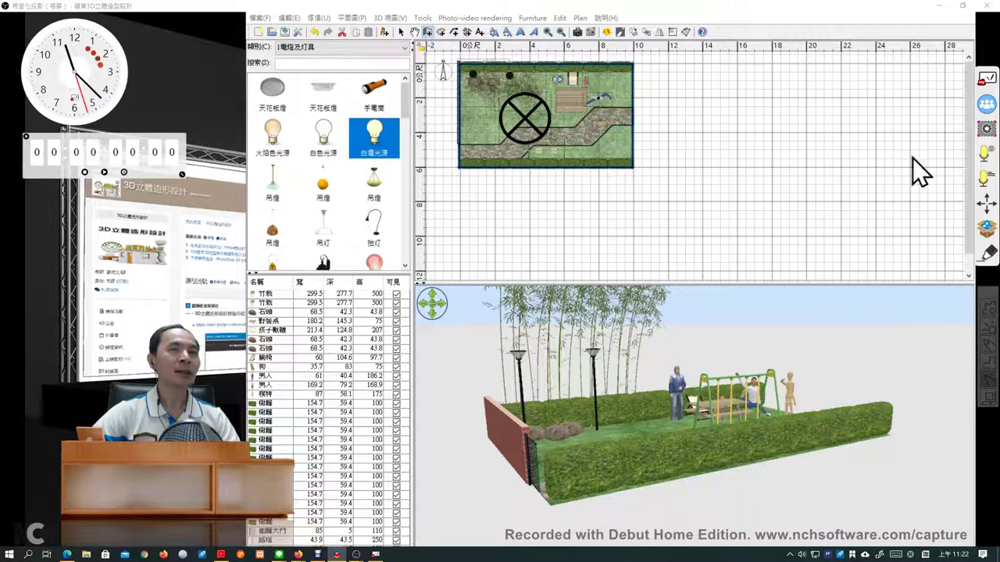
left_click_drag(999, 208, 676, 194)
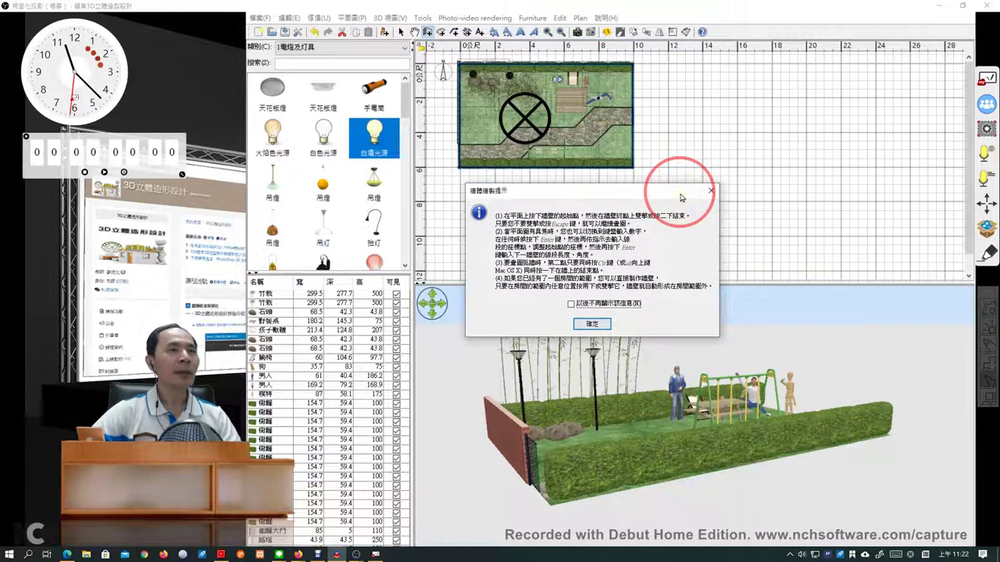
left_click(682, 198)
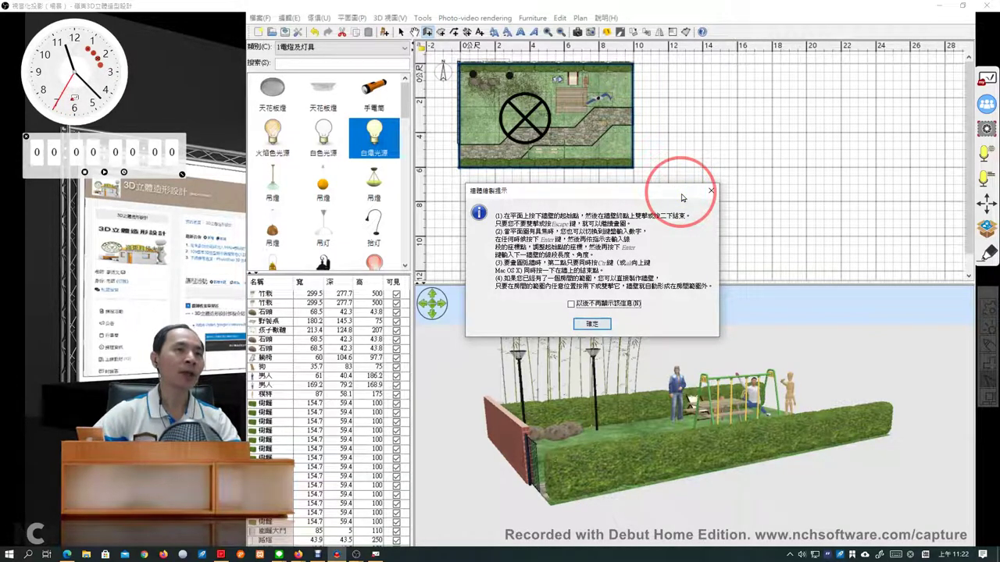
left_click(595, 324)
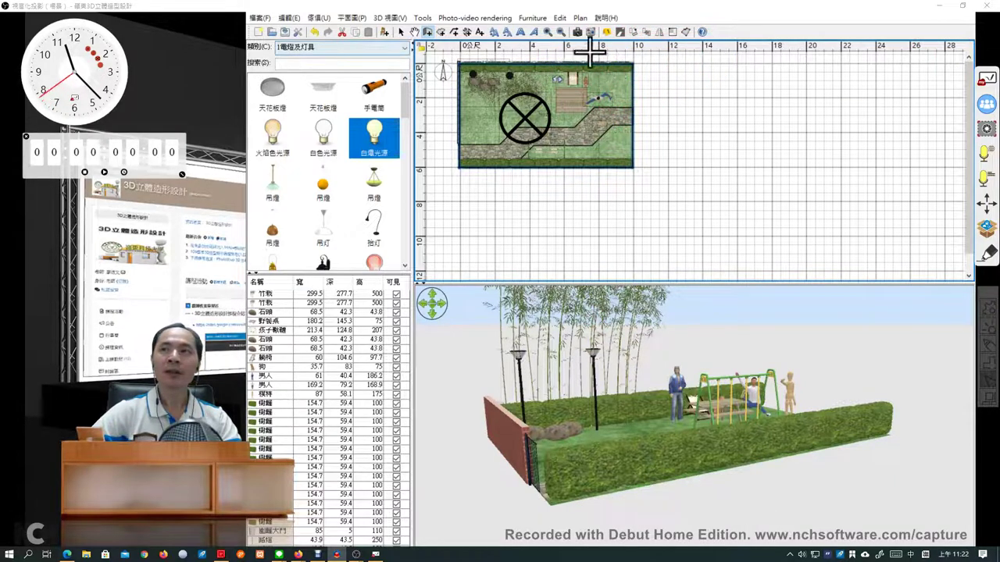
left_click(631, 66)
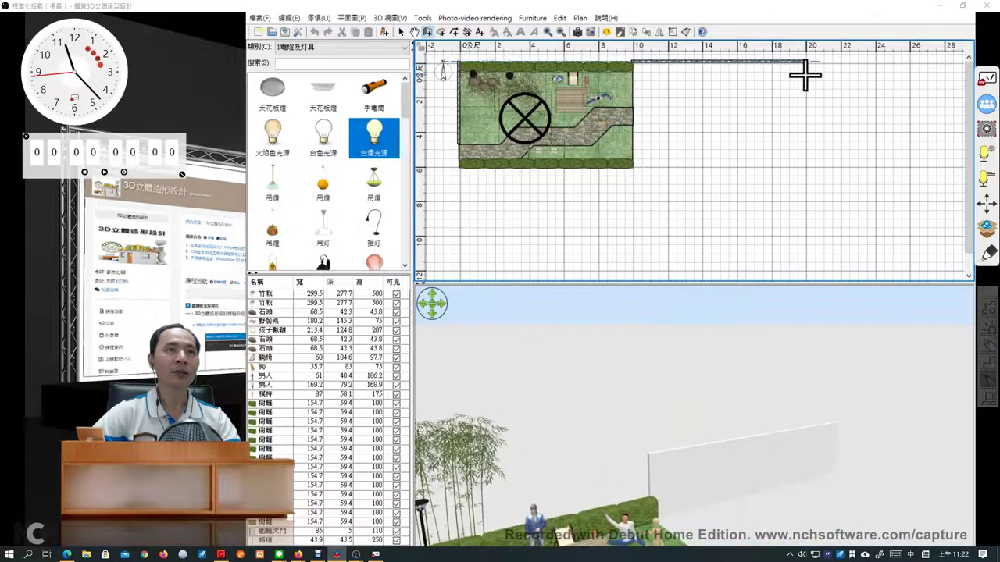
left_click(804, 74)
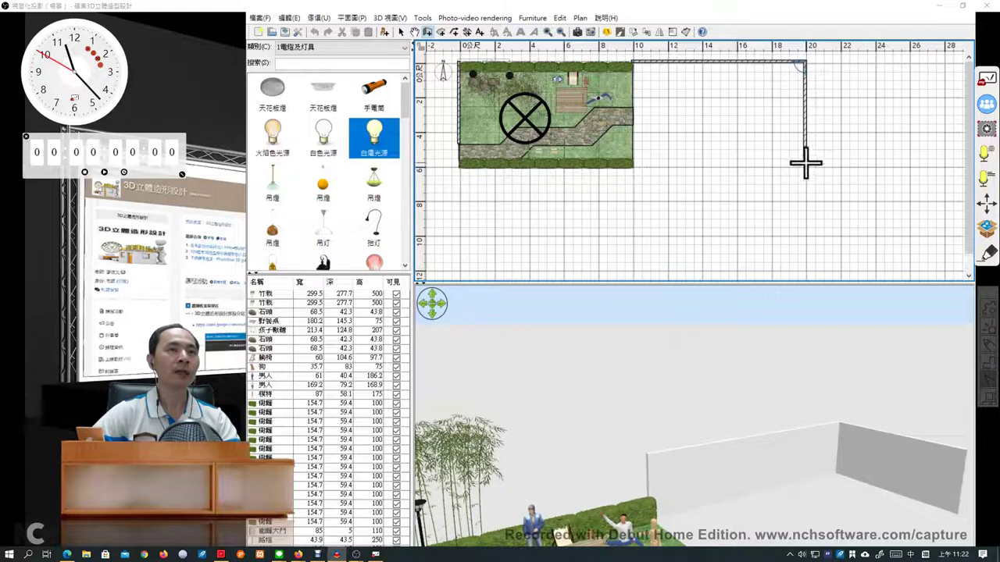
left_click(806, 166)
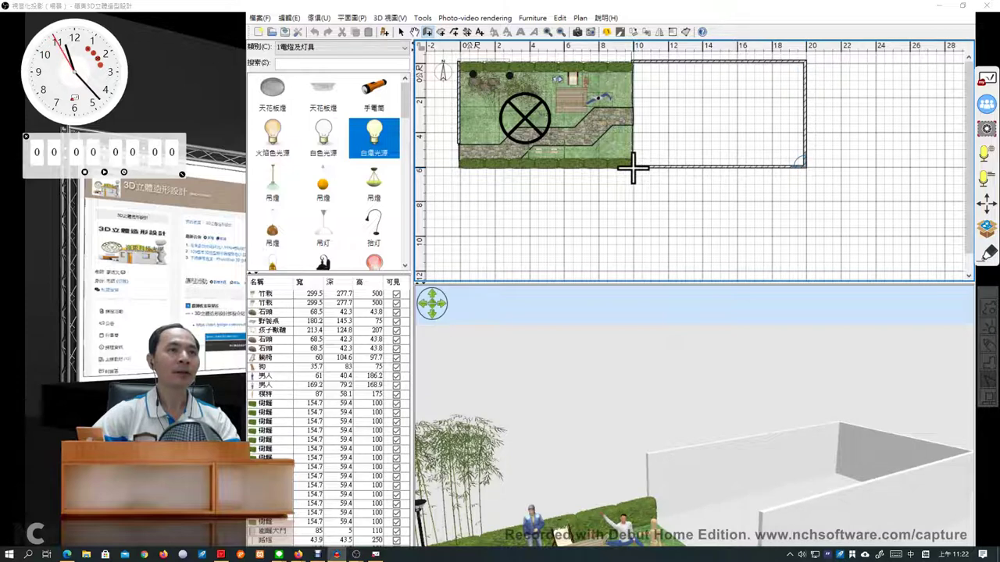
left_click(634, 165)
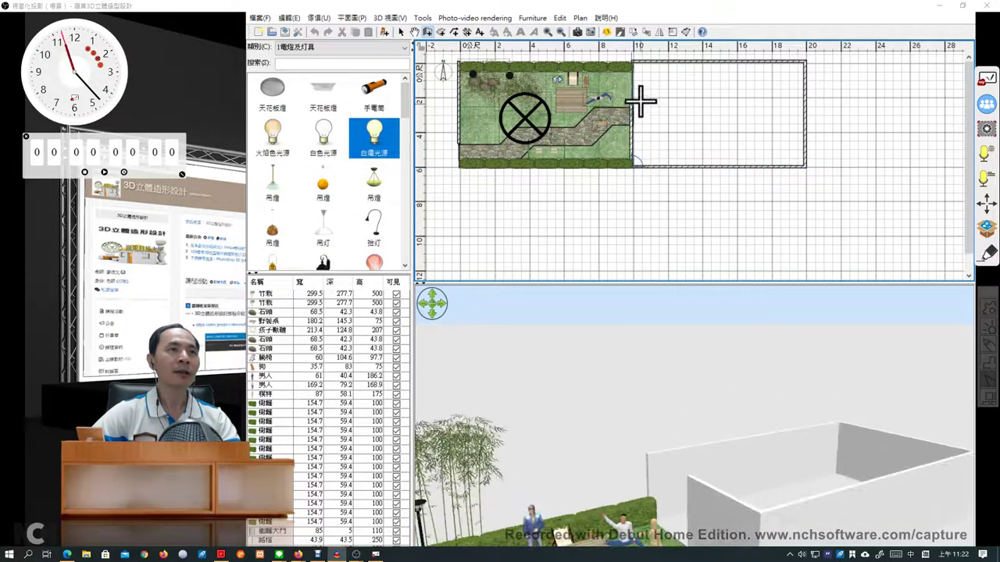
left_click(635, 63)
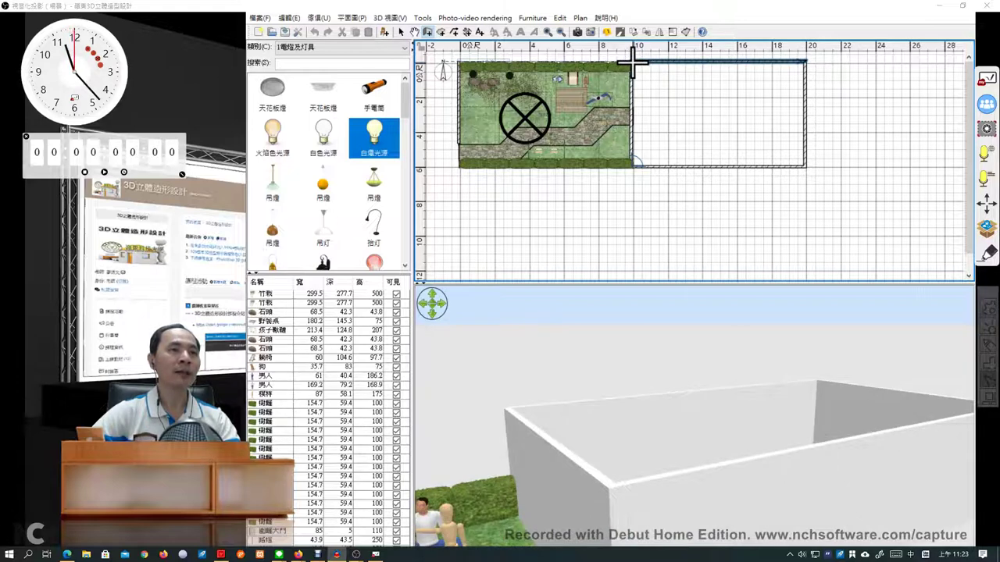
double_click(632, 63)
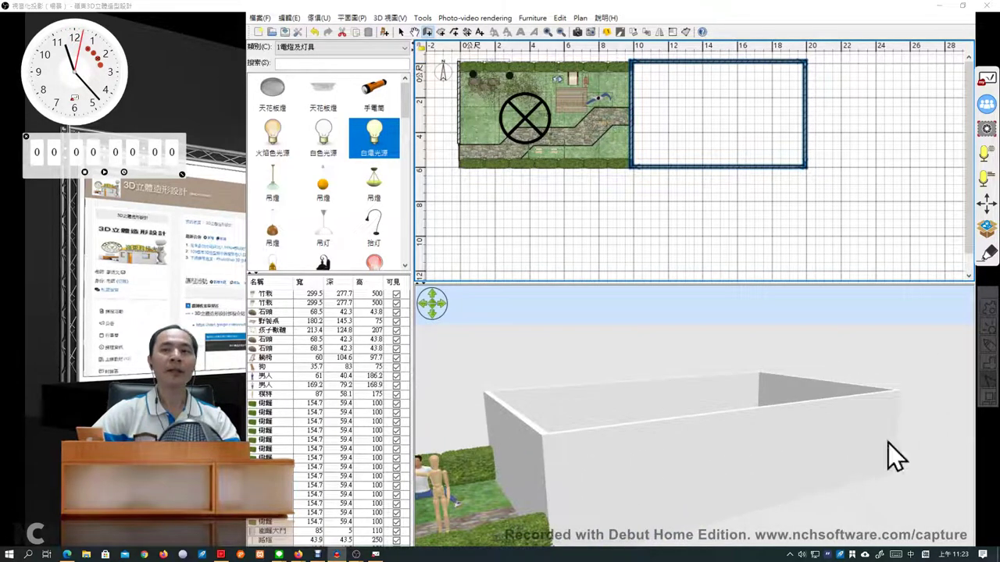
Step: Nudge the wall between the garden and the new enclosure slightly east, away from the garden
left_click_drag(678, 418, 569, 486)
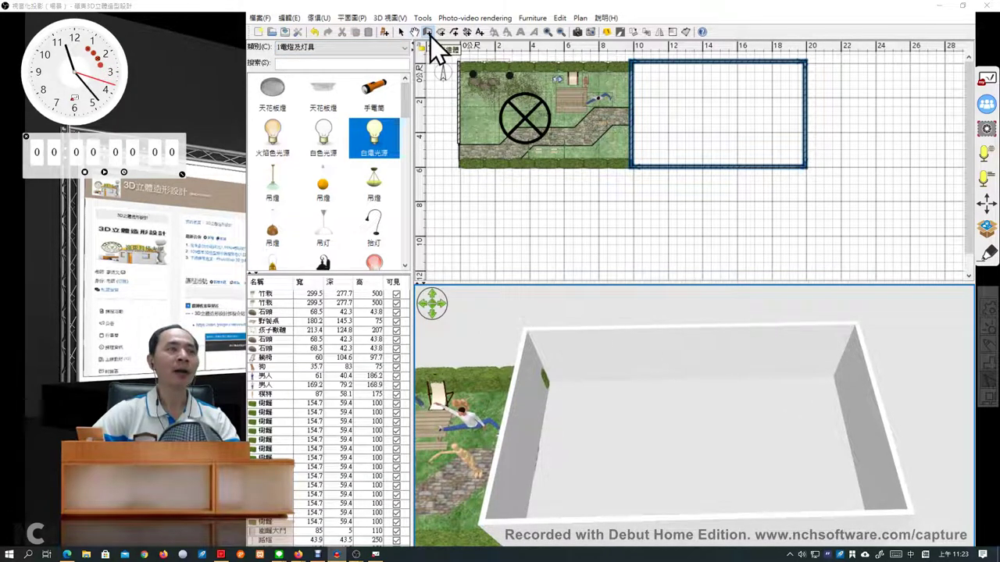
left_click(399, 32)
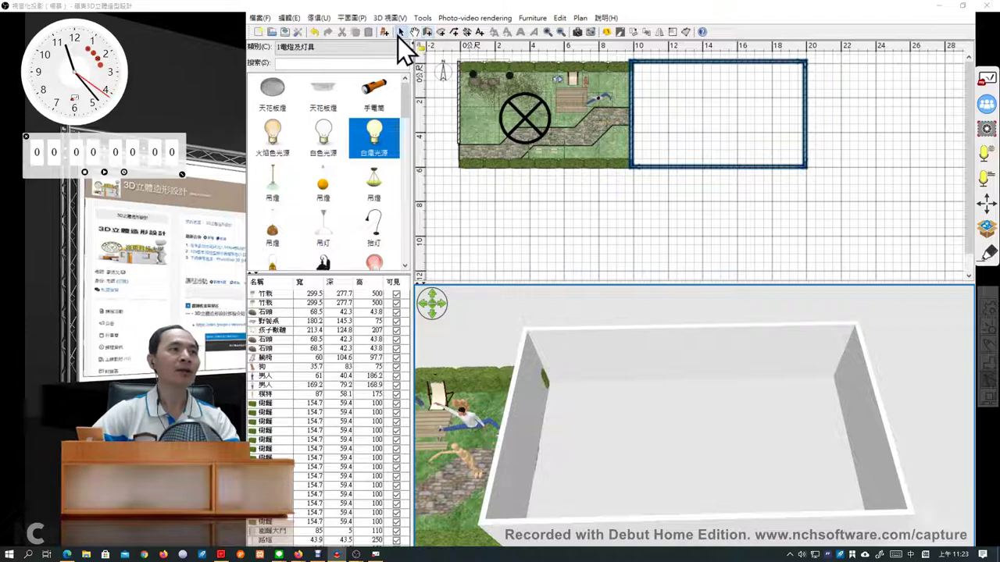
left_click(654, 102)
left_click(631, 102)
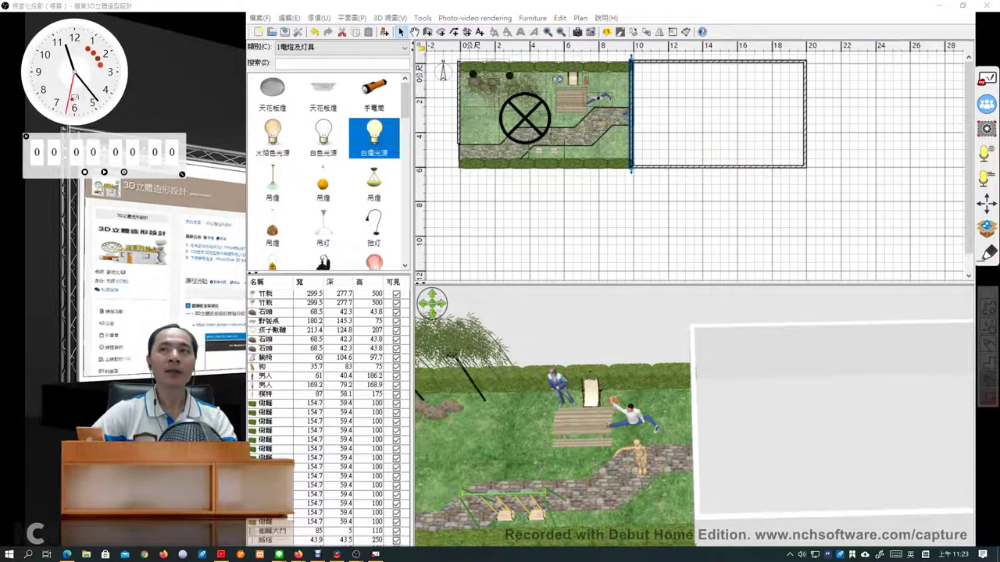
left_click(521, 12)
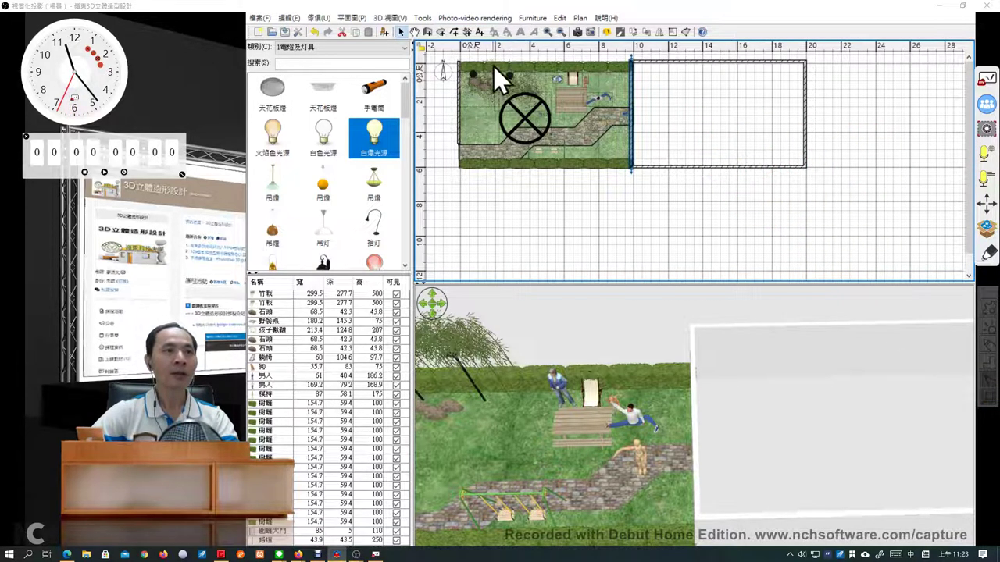
key("Right")
key("Right")
key("Right")
key("Right")
key("Right")
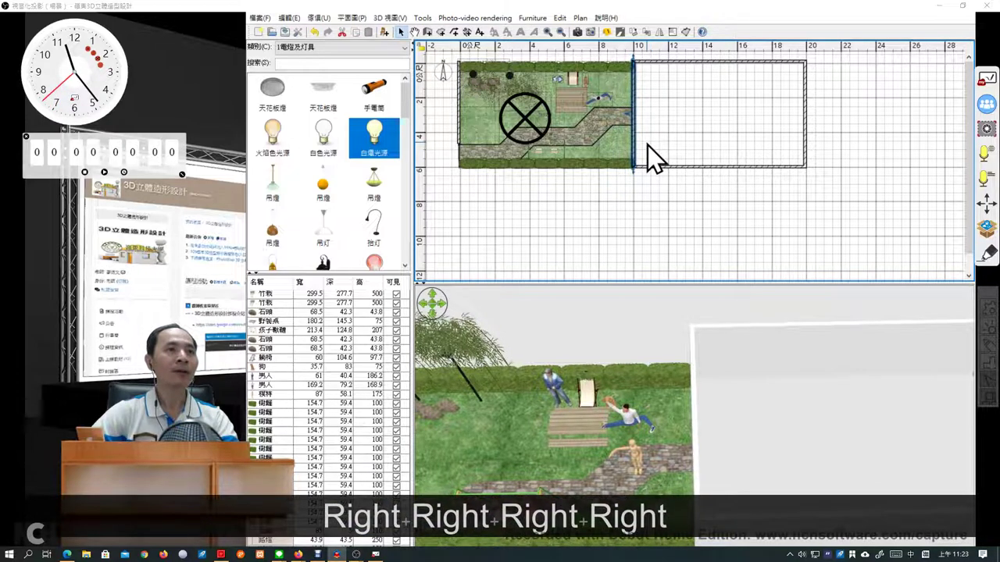
left_click_drag(724, 408, 743, 398)
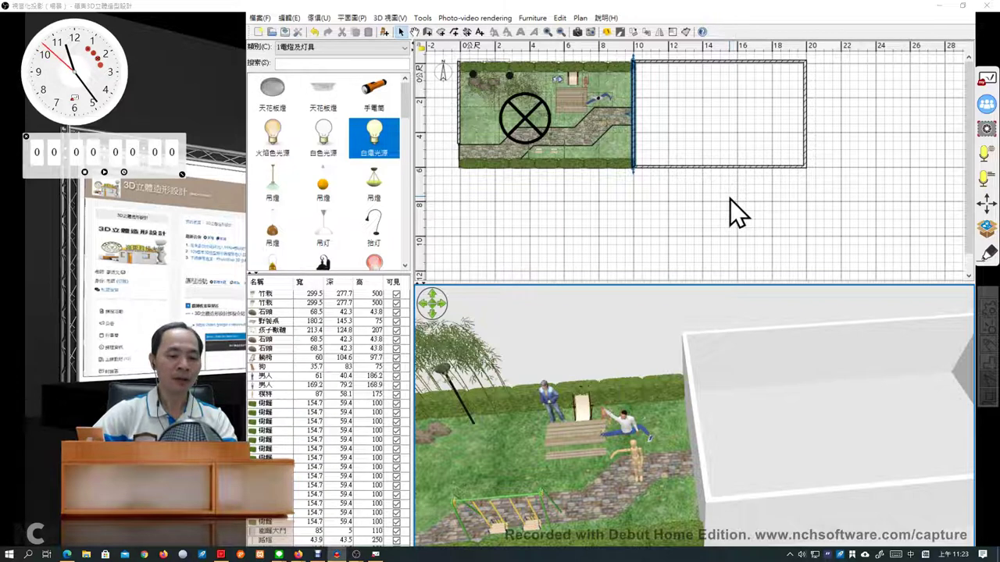
Step: Create a room floor filling the area enclosed by the four new walls
key("ctrl")
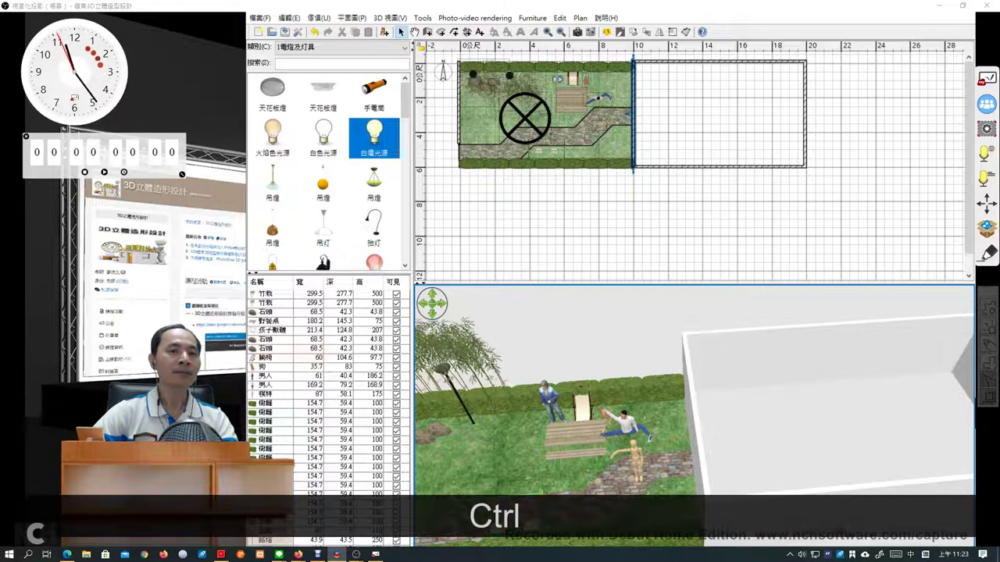
key("ctrl+0")
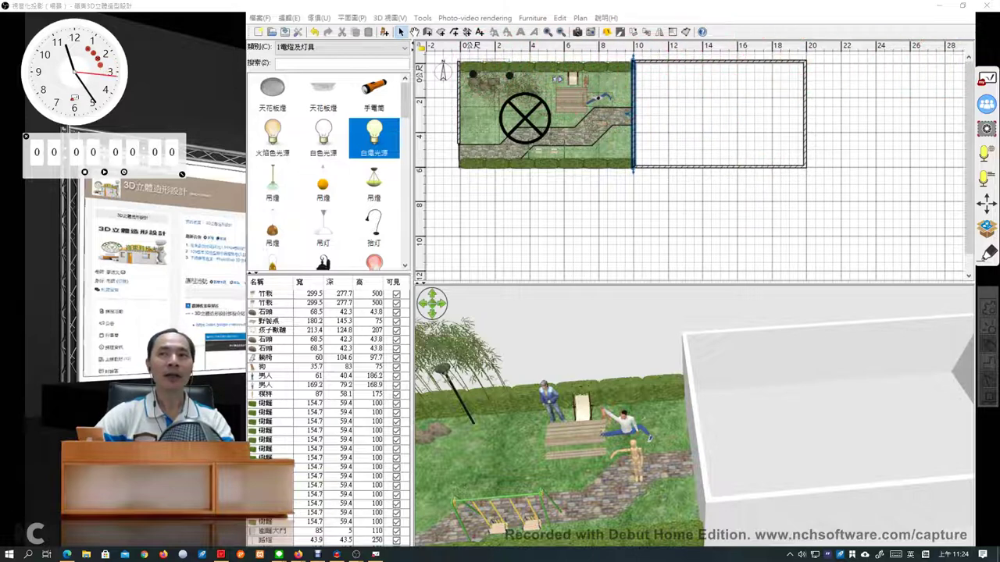
key("Escape")
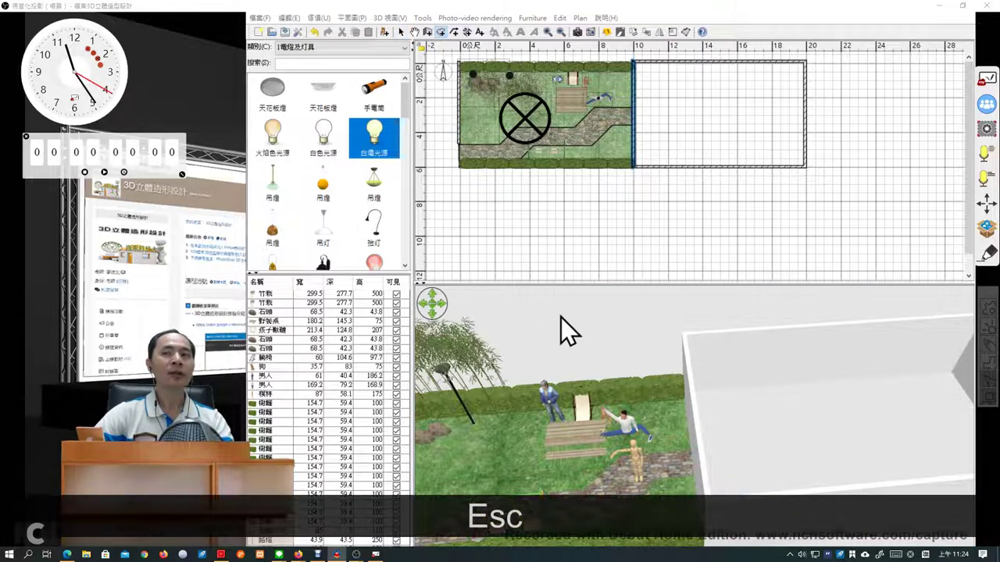
left_click(611, 362)
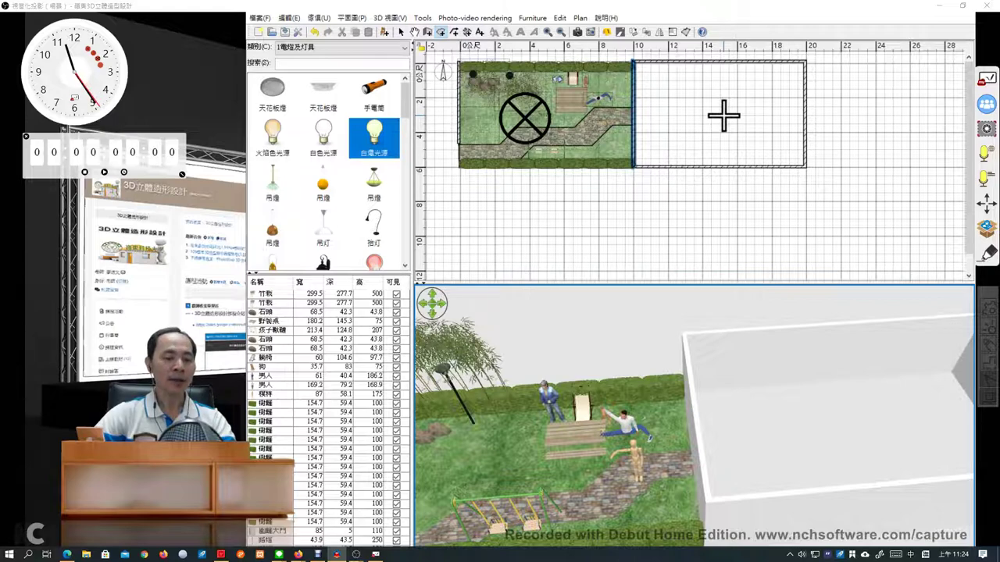
key("ctrl+0")
left_click(642, 73)
mouse_move(642, 72)
left_mouse_down()
mouse_move(758, 56)
mouse_move(799, 123)
mouse_move(696, 165)
mouse_move(647, 66)
left_mouse_up()
mouse_move(685, 338)
left_mouse_down()
mouse_move(701, 500)
mouse_move(892, 462)
mouse_move(683, 339)
mouse_move(743, 339)
mouse_move(745, 370)
mouse_move(752, 330)
mouse_move(741, 344)
mouse_move(764, 362)
left_mouse_up()
key("Escape")
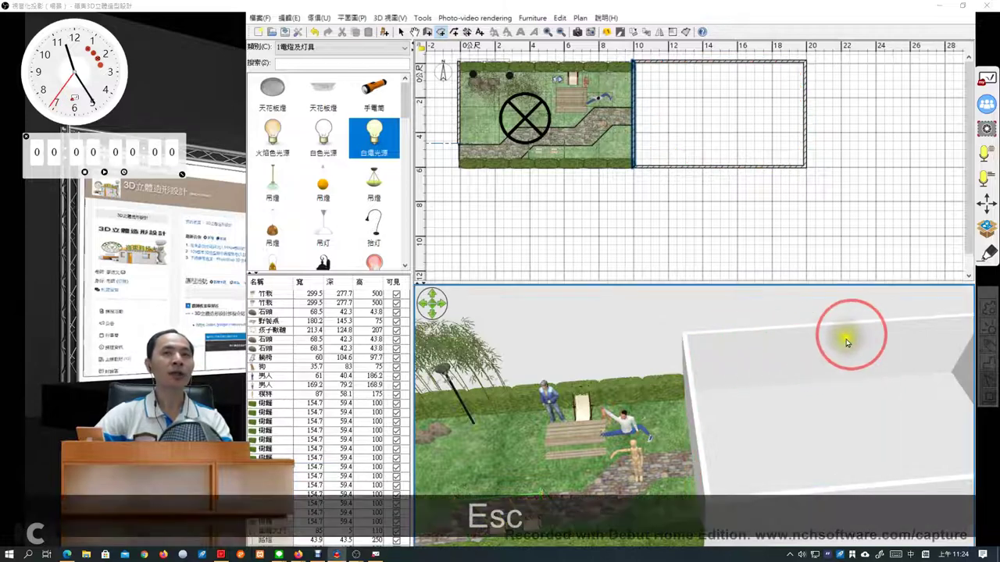
double_click(689, 117)
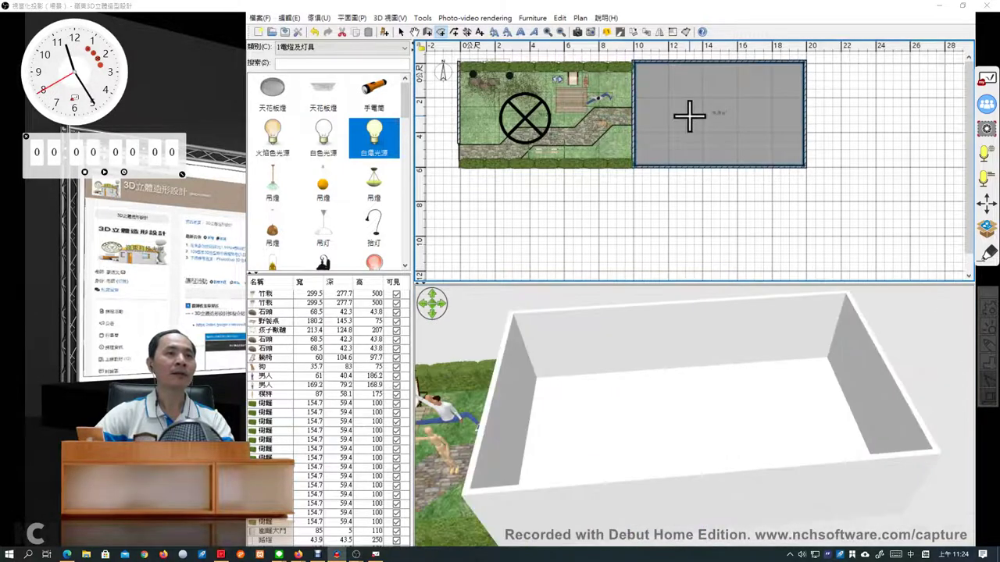
left_click_drag(647, 435, 658, 400)
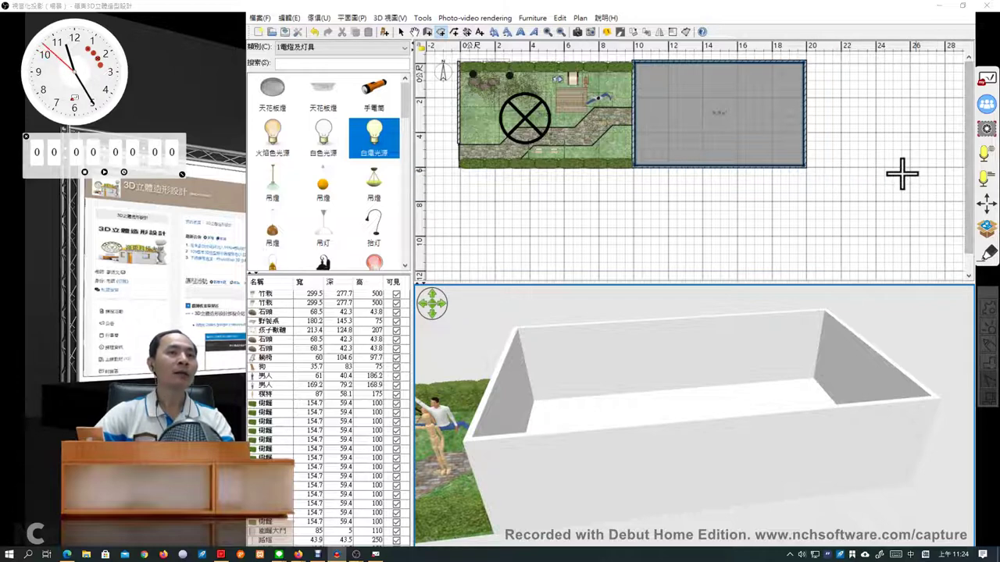
left_click(960, 194)
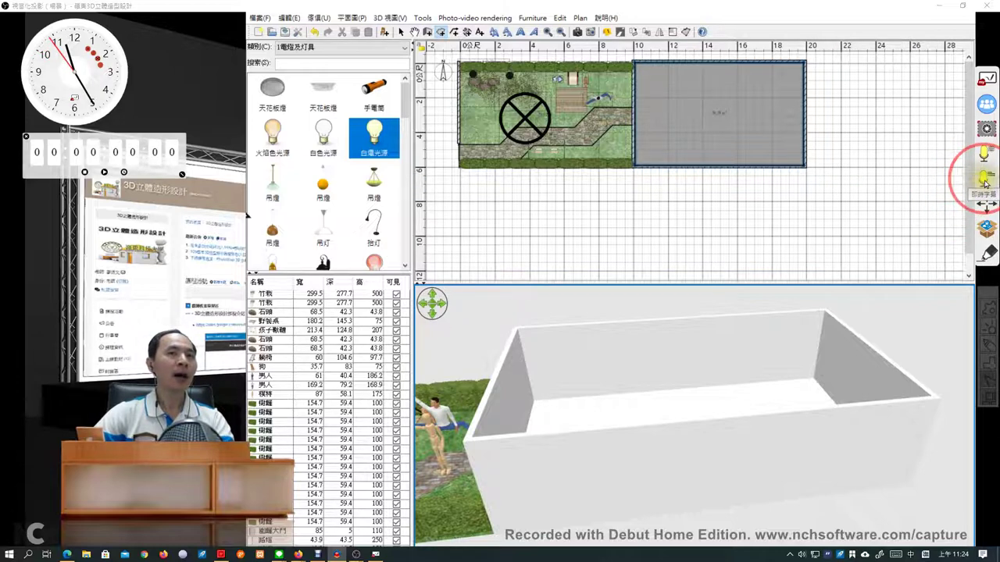
left_click(984, 184)
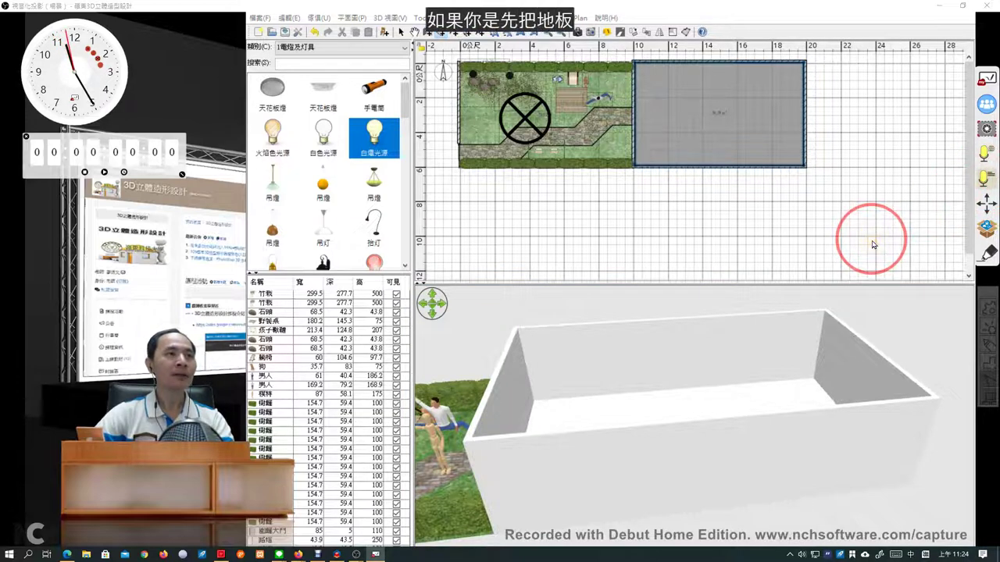
Step: Draw a triangular room floor in the empty area south of the garden, with a north edge about 9.35 m long
left_click(692, 221)
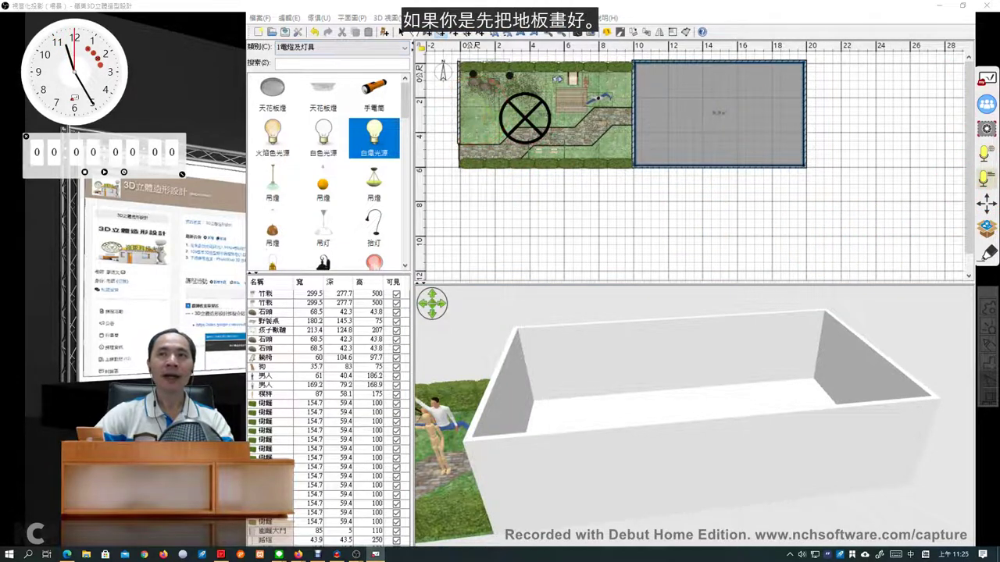
left_click(557, 201)
left_click(720, 202)
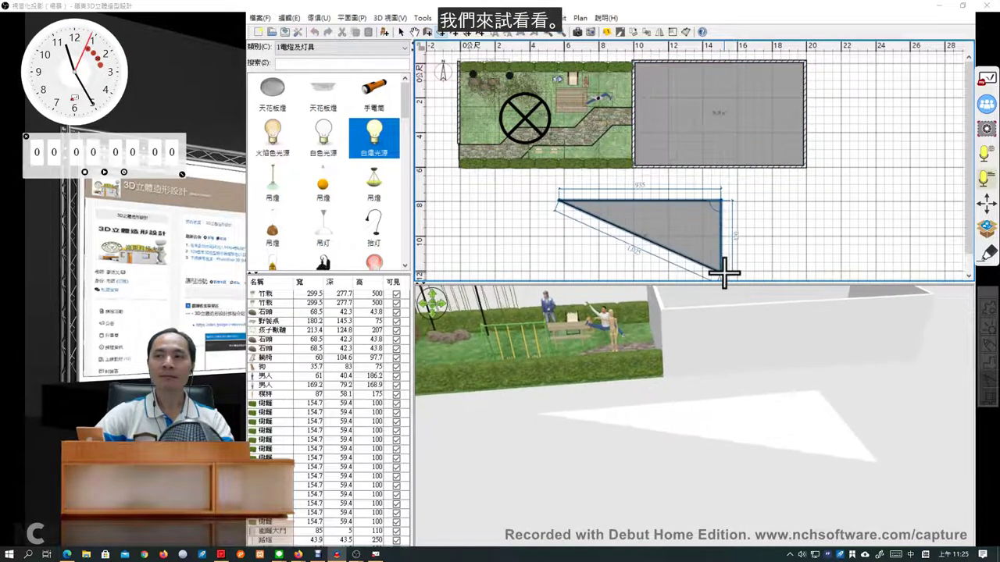
double_click(721, 270)
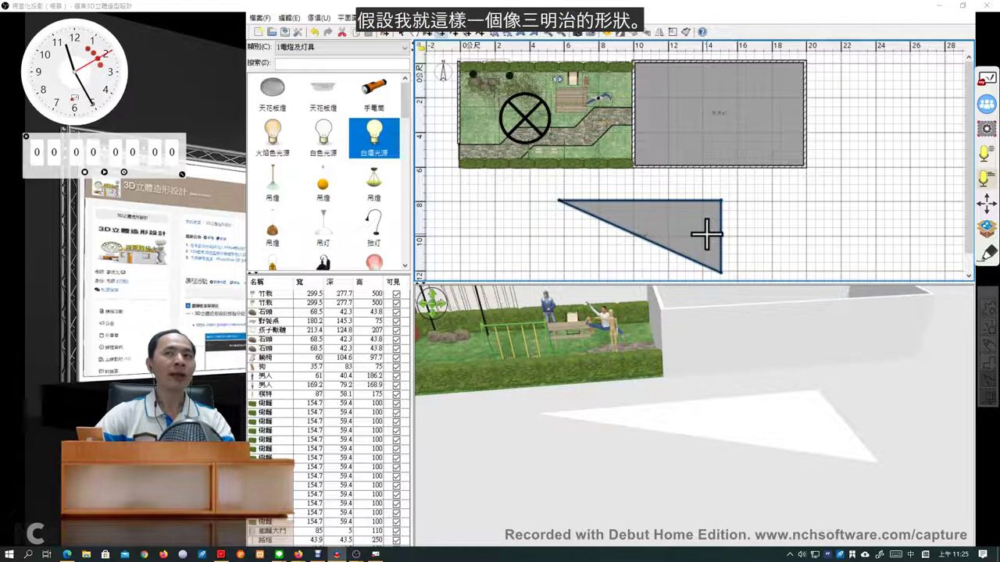
Step: Generate walls automatically around the triangular floor's outline
left_click(428, 38)
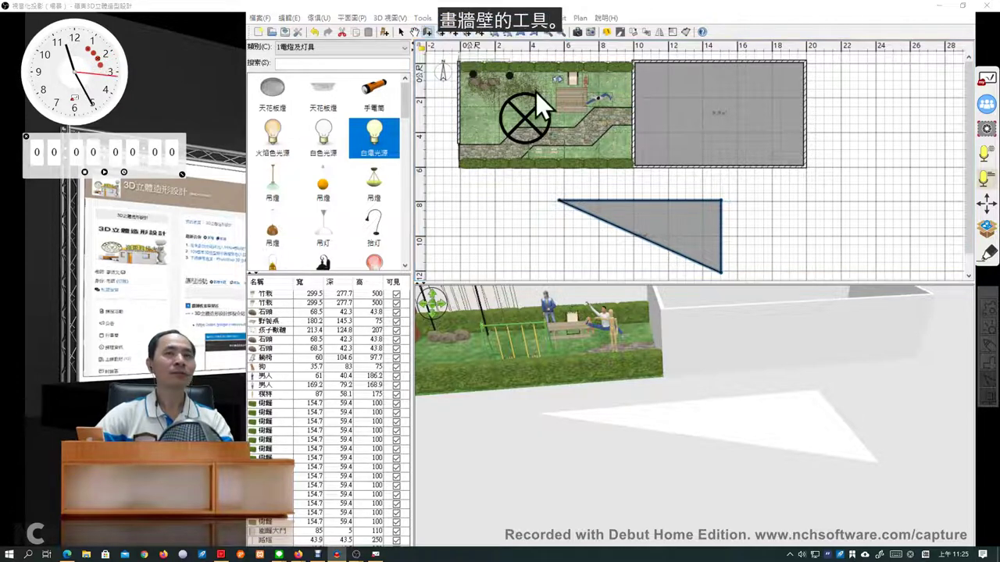
left_click(739, 227)
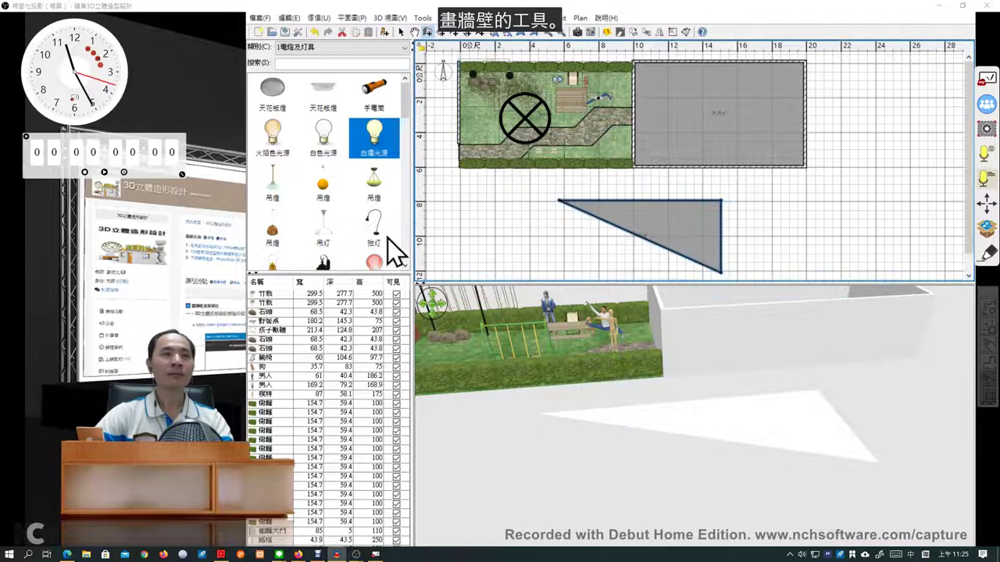
double_click(654, 212)
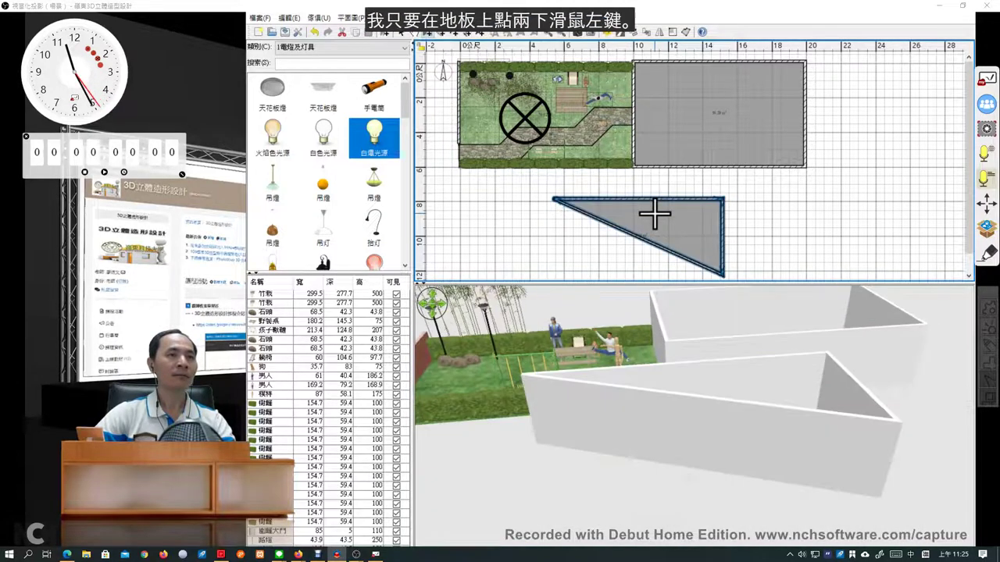
left_click_drag(739, 415, 726, 492)
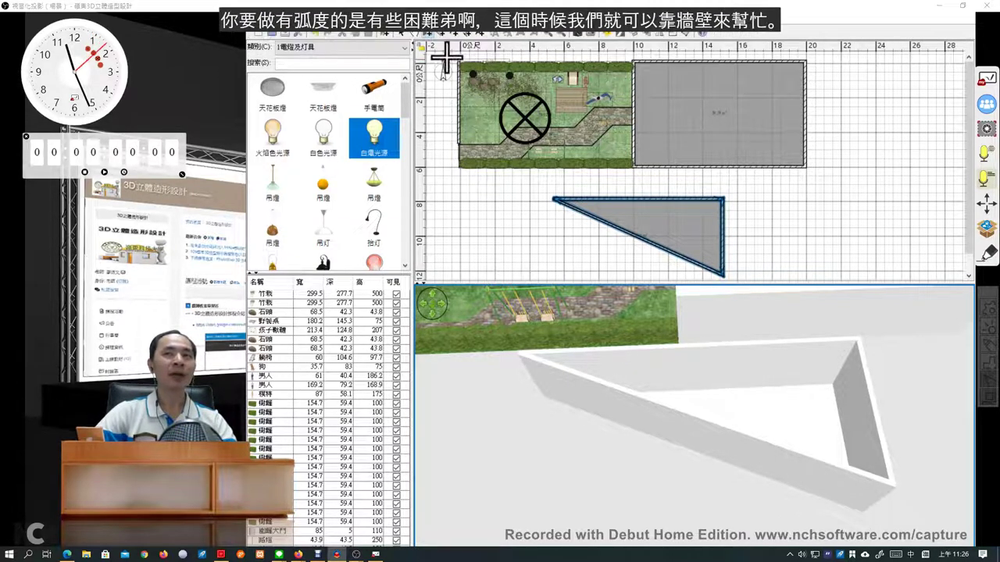
Step: Delete the triangular floor together with its three walls
left_click(403, 33)
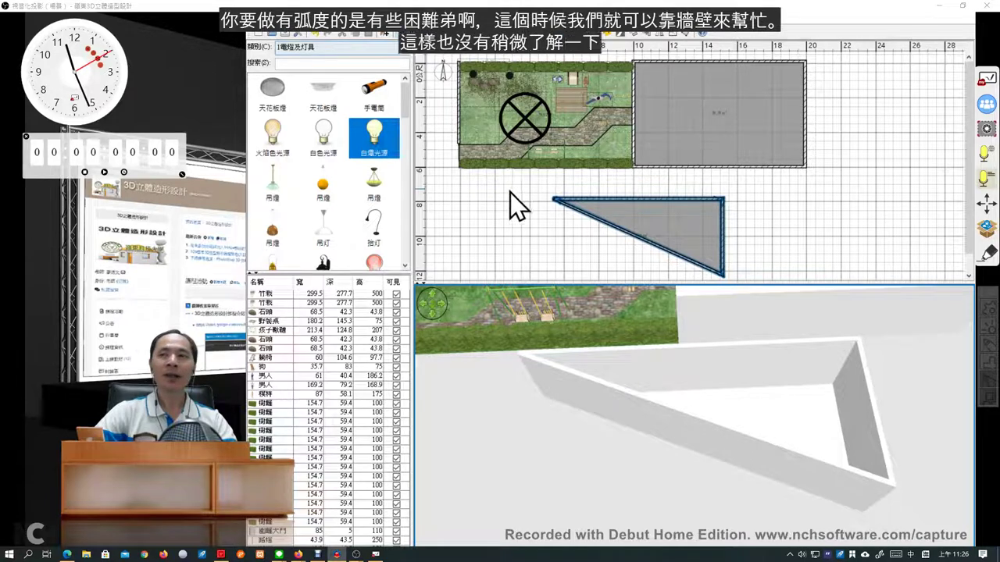
left_click_drag(543, 183, 738, 280)
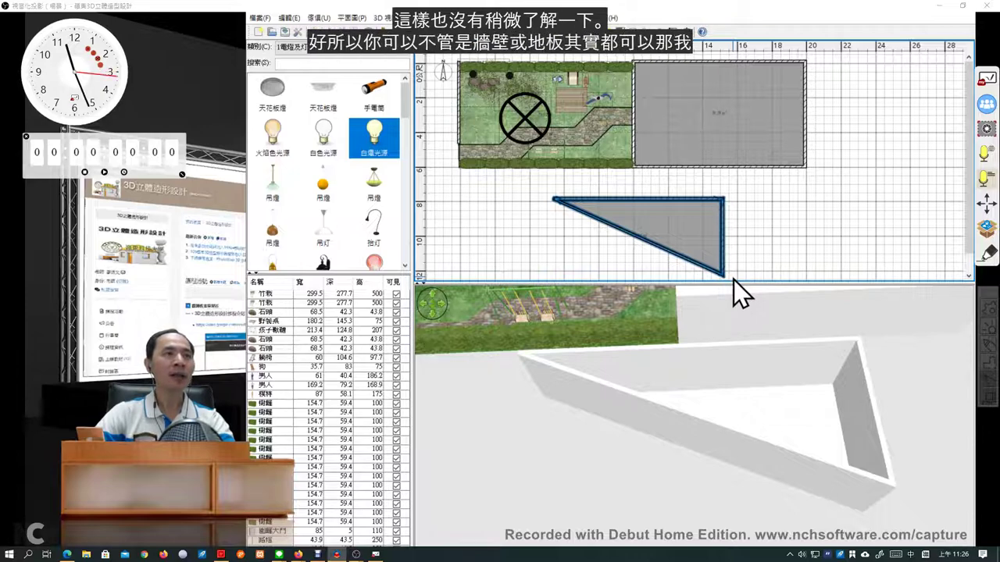
key("Delete")
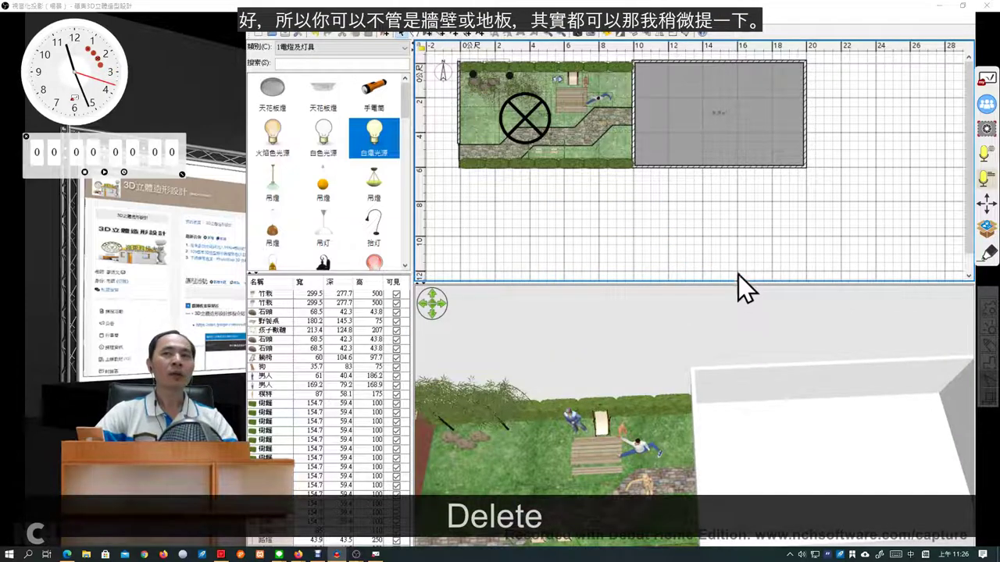
Step: Draw two pairs of connected walls south of the house forming a rectangle about 8 m by 4 m, leaving a gap at the northwest corner
left_click(428, 36)
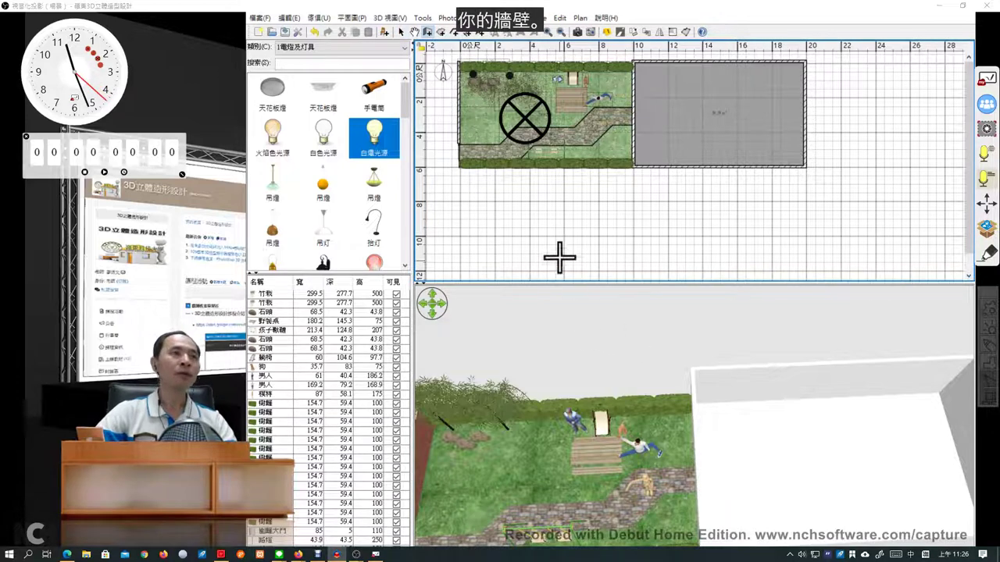
left_click(556, 192)
left_click(692, 192)
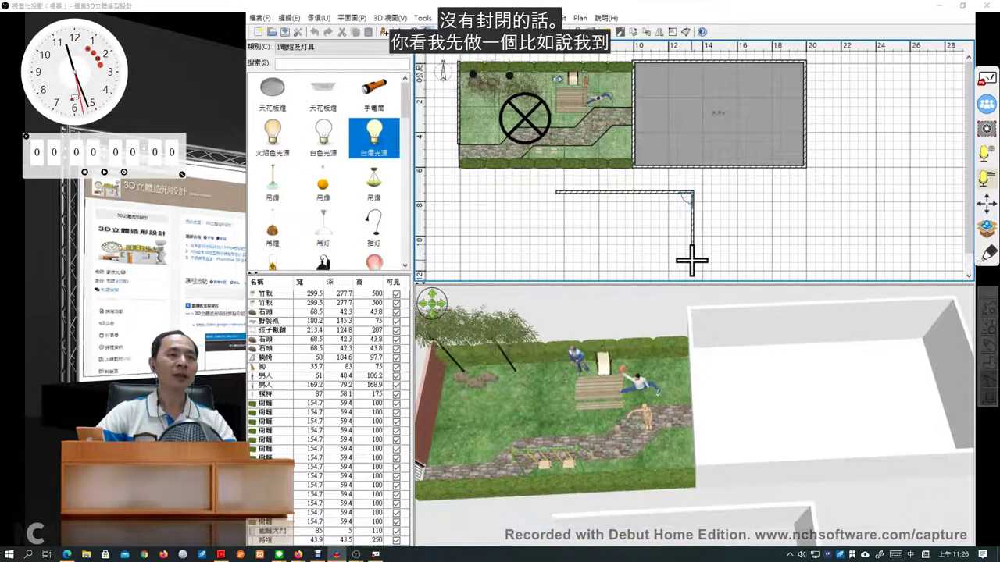
double_click(692, 262)
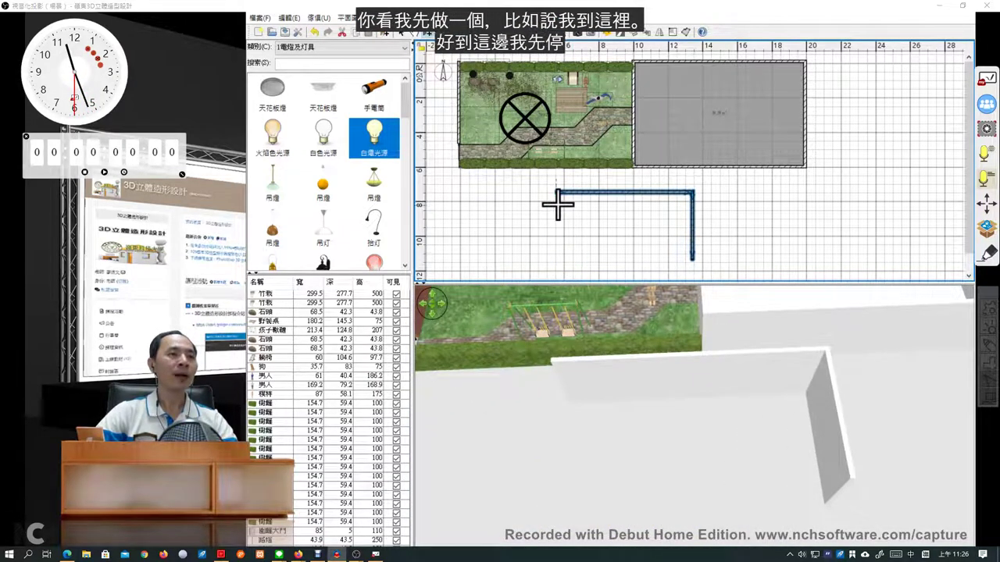
left_click(555, 195)
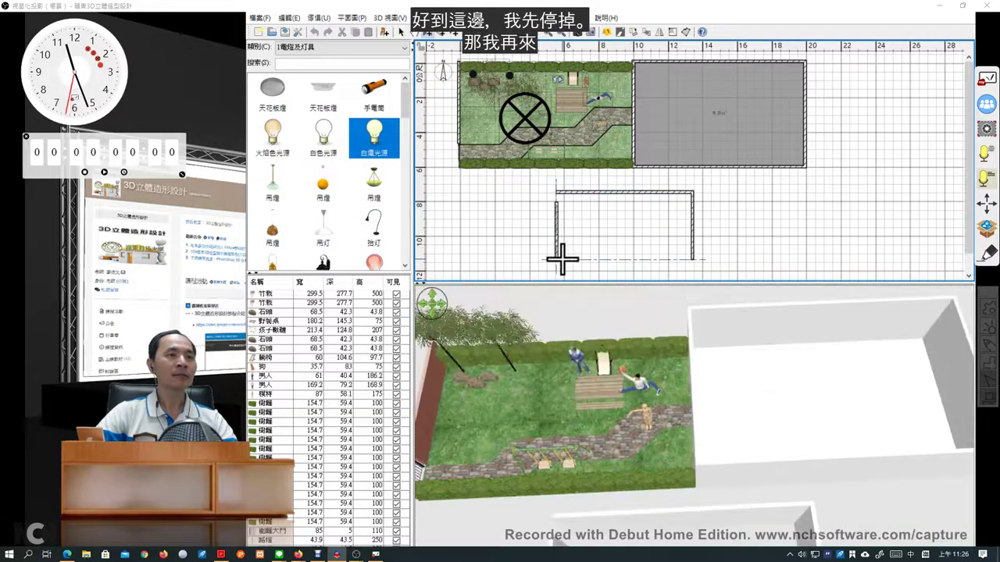
left_click(557, 258)
double_click(690, 258)
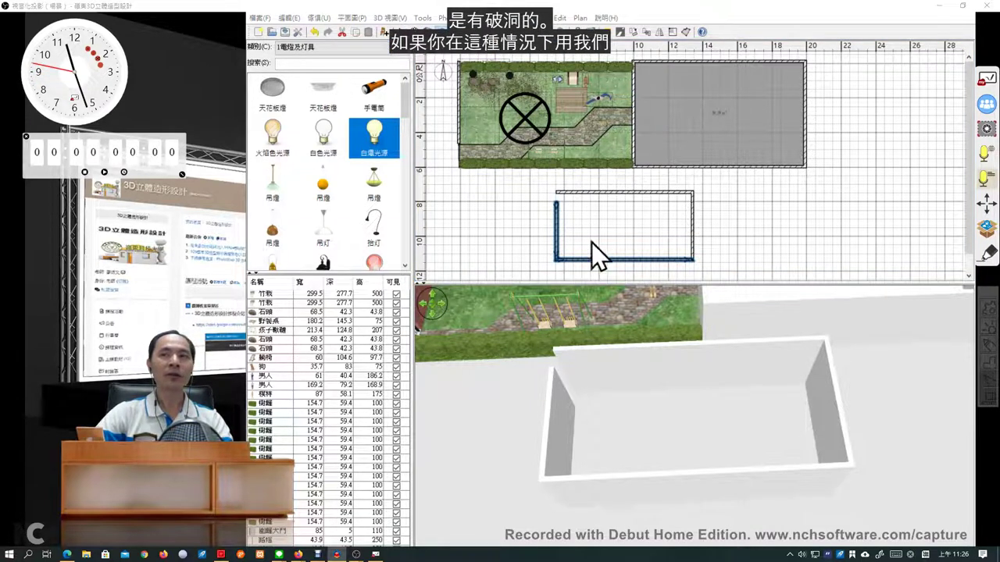
Step: Try to create a room floor automatically inside the rectangle with the corner gap
left_click(609, 361)
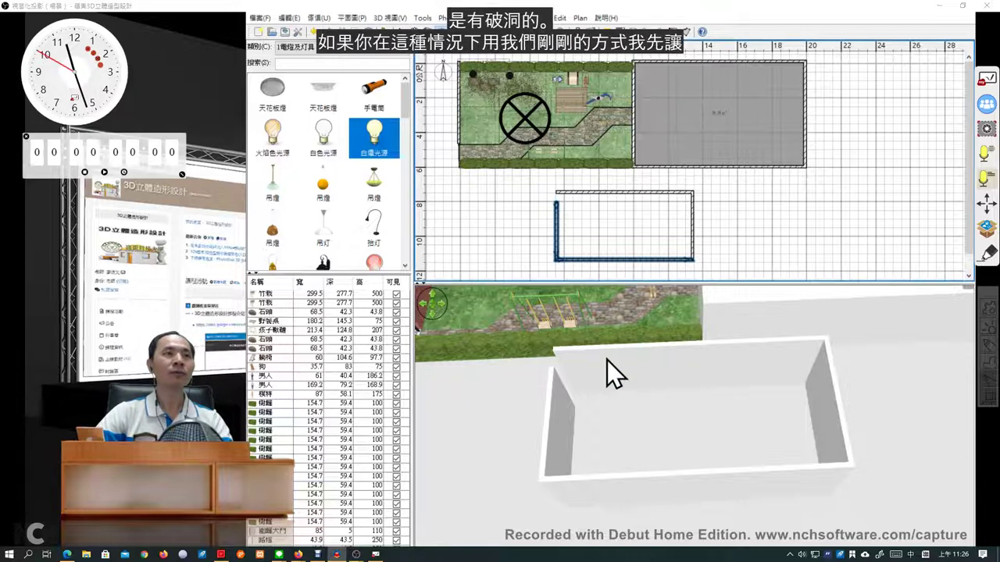
double_click(620, 221)
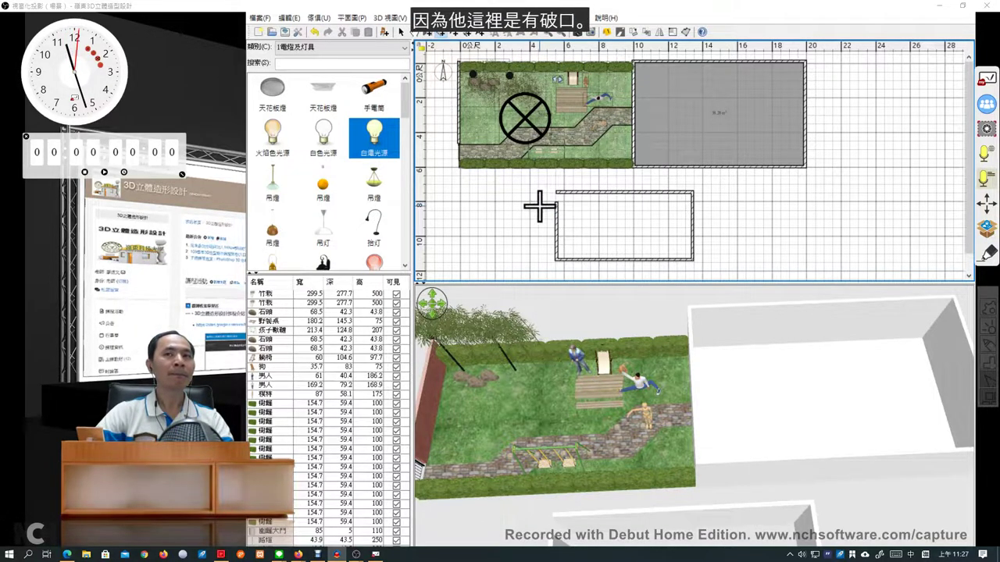
Step: Shorten the west wall slightly at the corner gap and select it together with the north wall
left_click(400, 33)
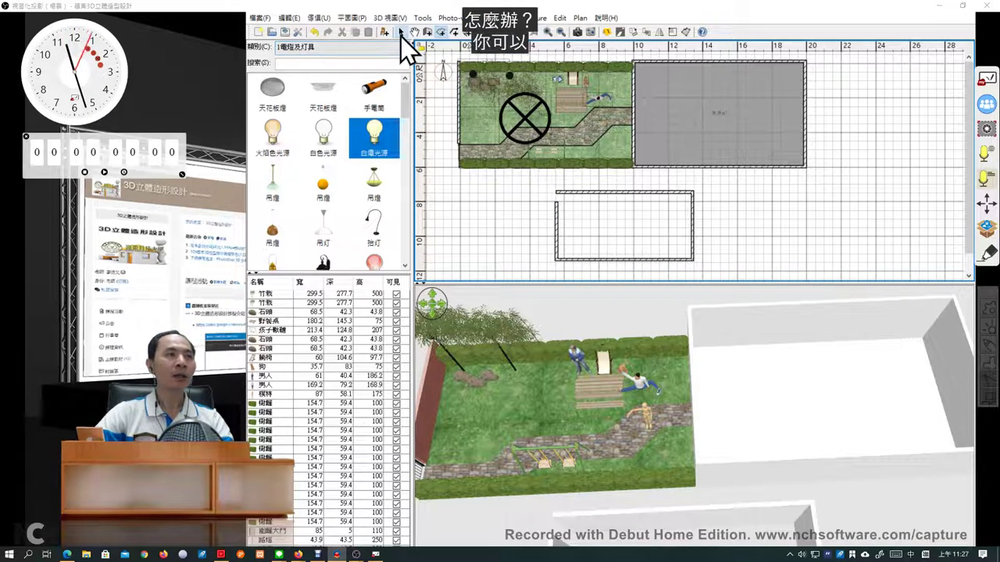
left_click(556, 206)
left_click_drag(556, 197, 553, 207)
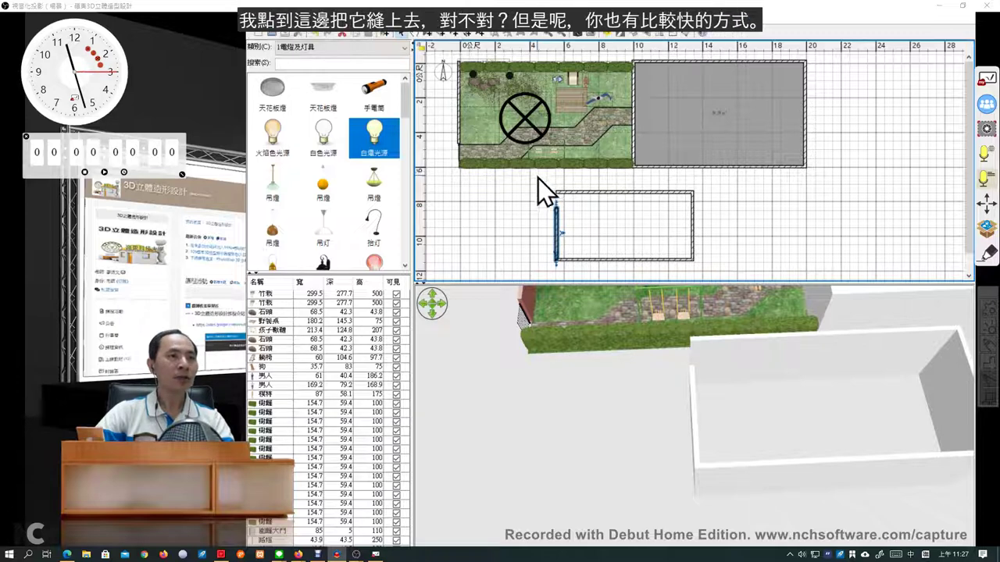
left_click_drag(538, 181, 568, 221)
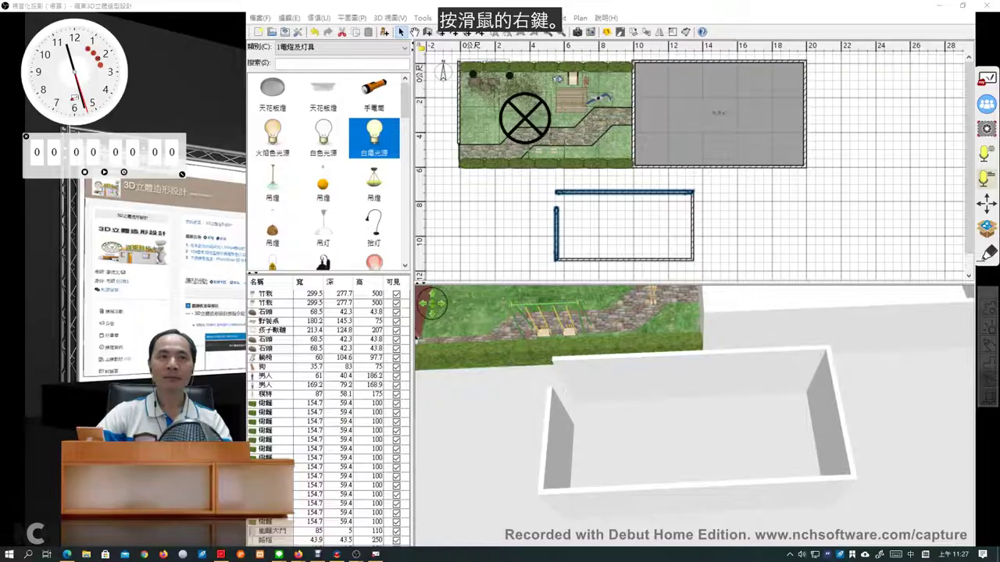
right_click(555, 211)
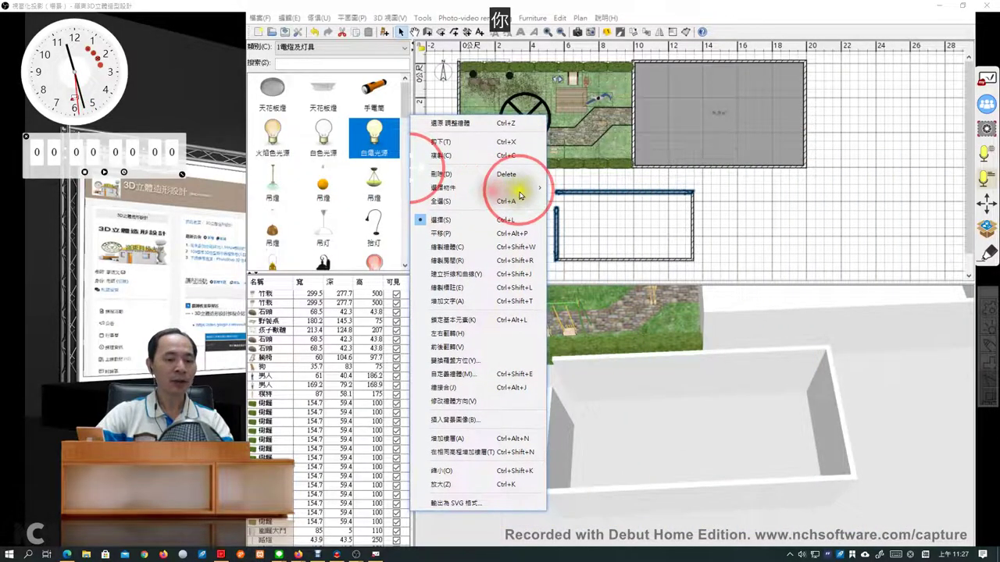
Step: Circle the 牆接合 (join walls) command in red on a screen capture and dismiss the pinned captures
key("ctrl")
key("ctrl+0")
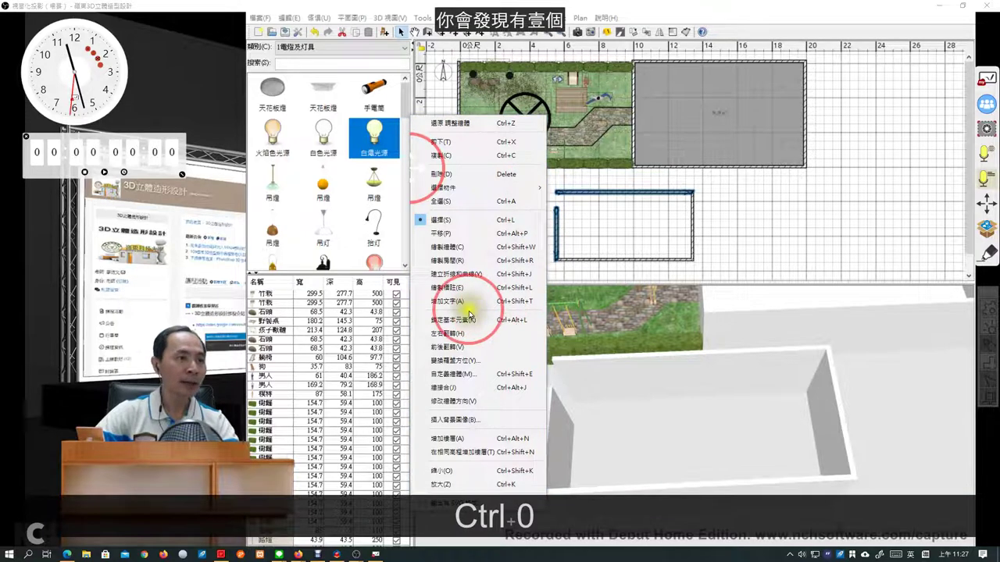
mouse_move(426, 394)
left_mouse_down()
mouse_move(517, 394)
mouse_move(531, 382)
mouse_move(432, 380)
mouse_move(420, 394)
left_mouse_up()
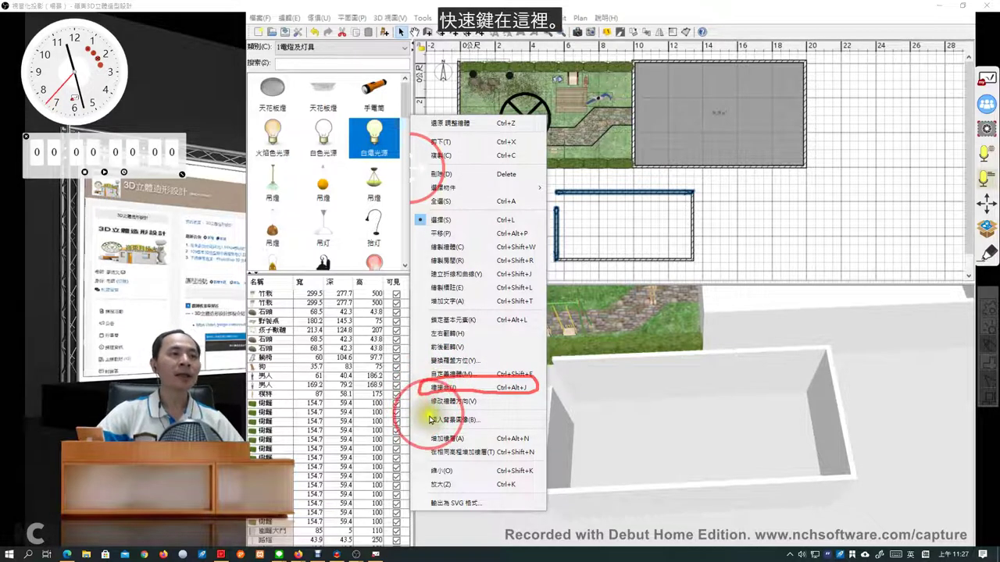
left_click(518, 414)
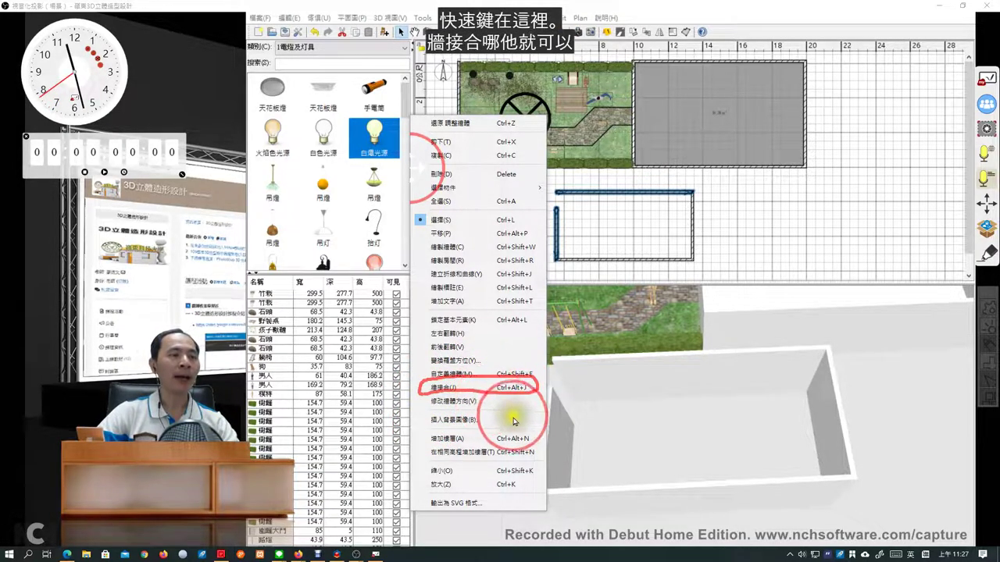
key("Escape")
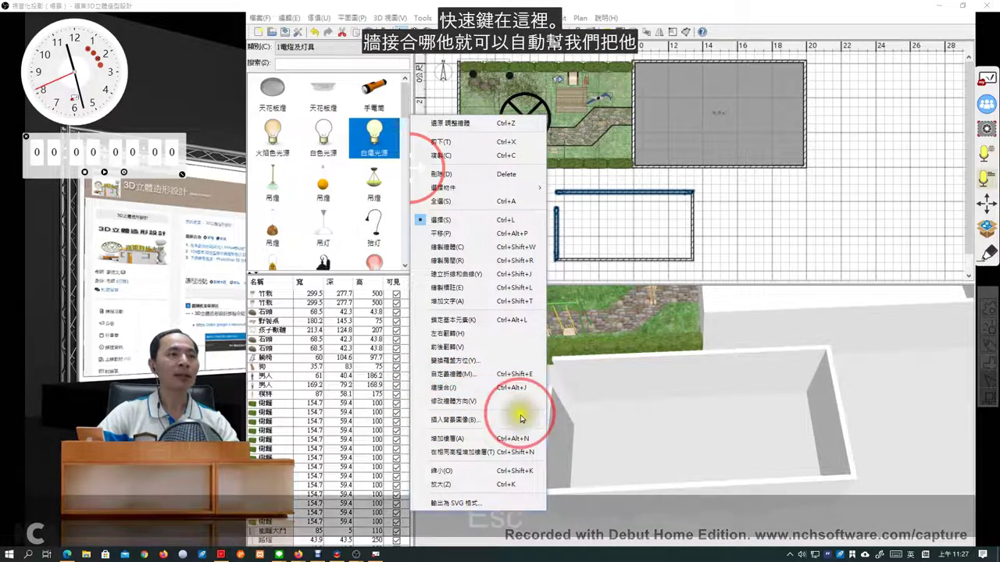
right_click(530, 228)
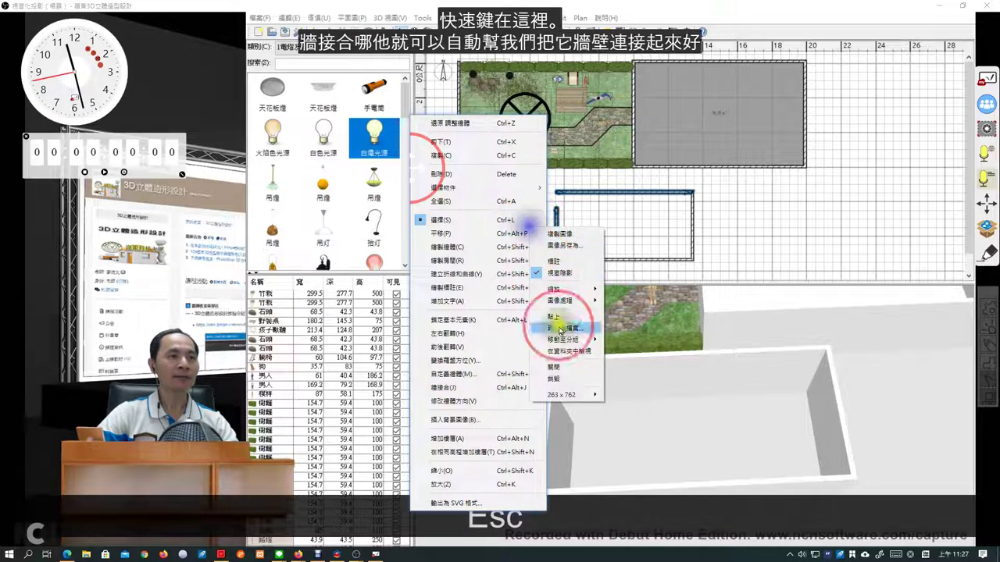
left_click(563, 360)
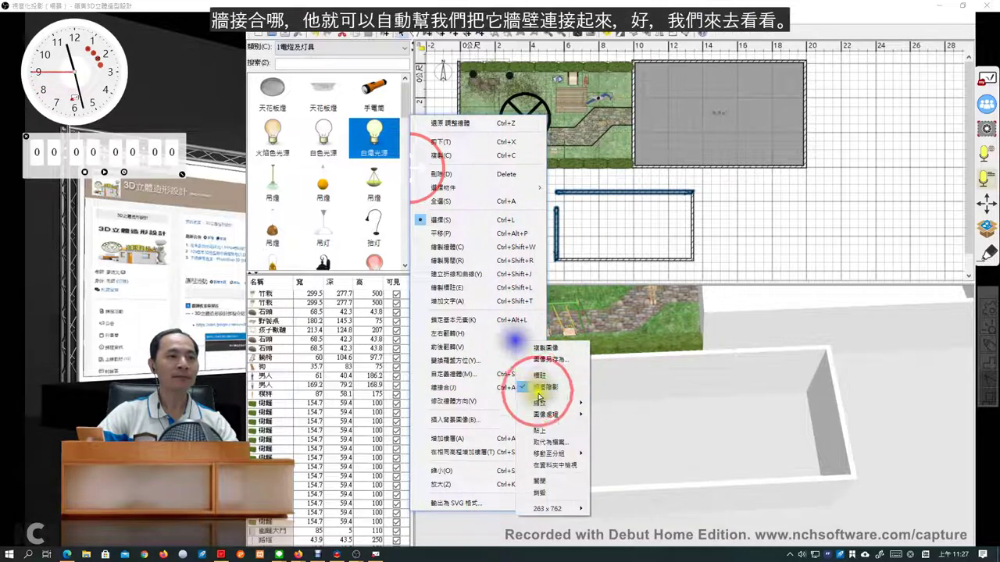
left_click(549, 478)
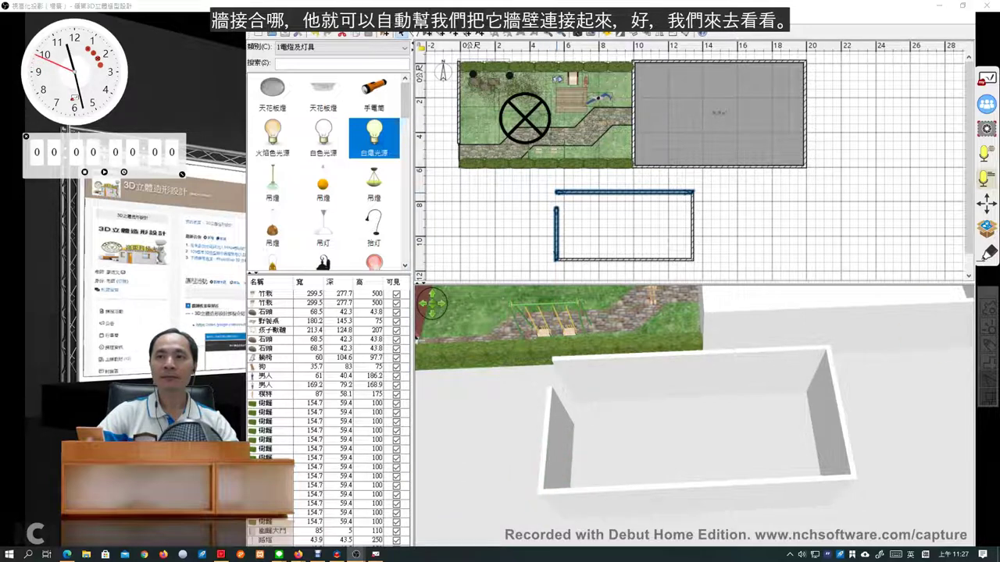
Step: Join the selected north and west walls at their corner and create a room floor filling the closed rectangle
left_click(608, 447)
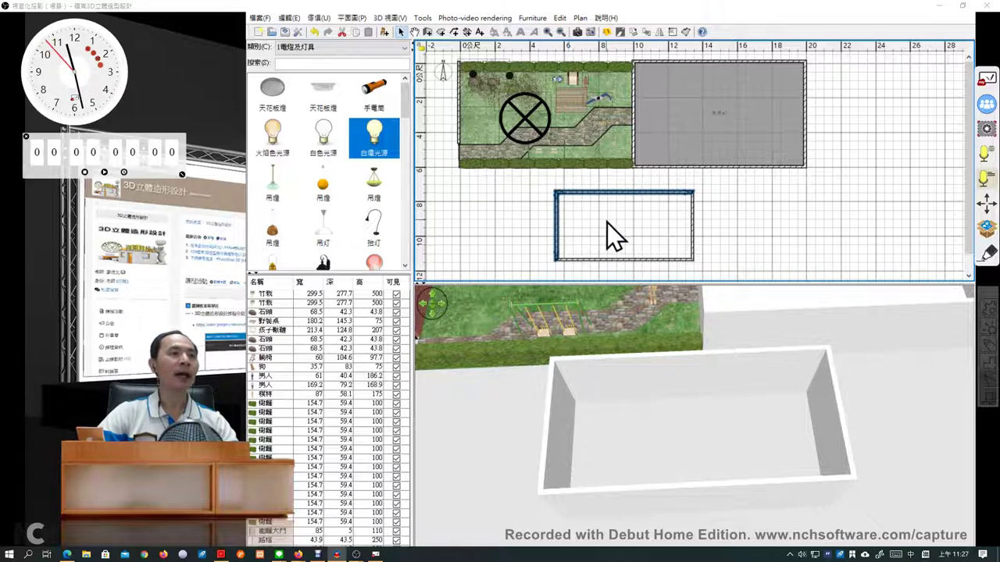
left_click(442, 34)
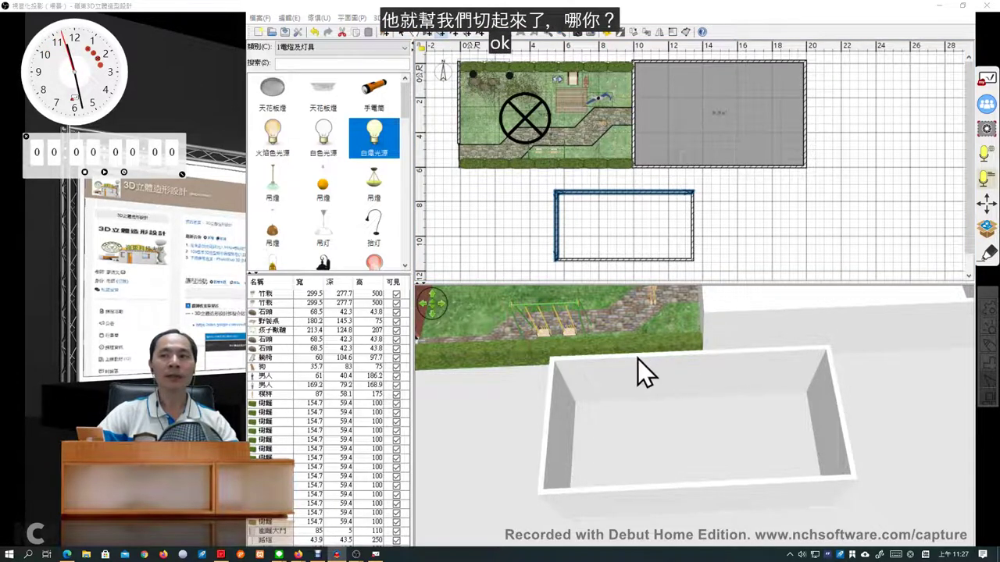
left_click(629, 228)
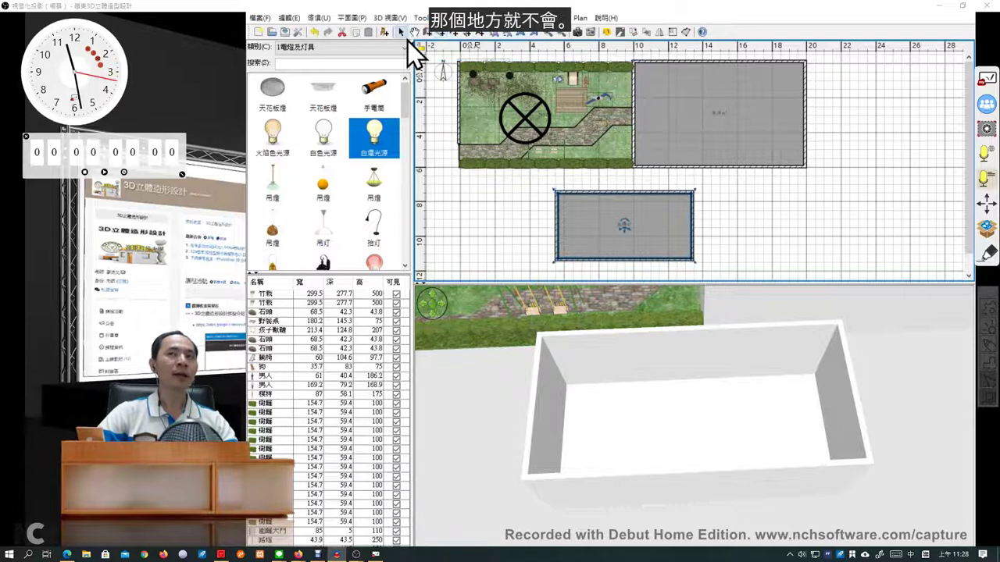
Step: Delete the practice rectangle's four walls and its floor
left_click(537, 180)
left_click_drag(537, 182, 701, 271)
key("Delete")
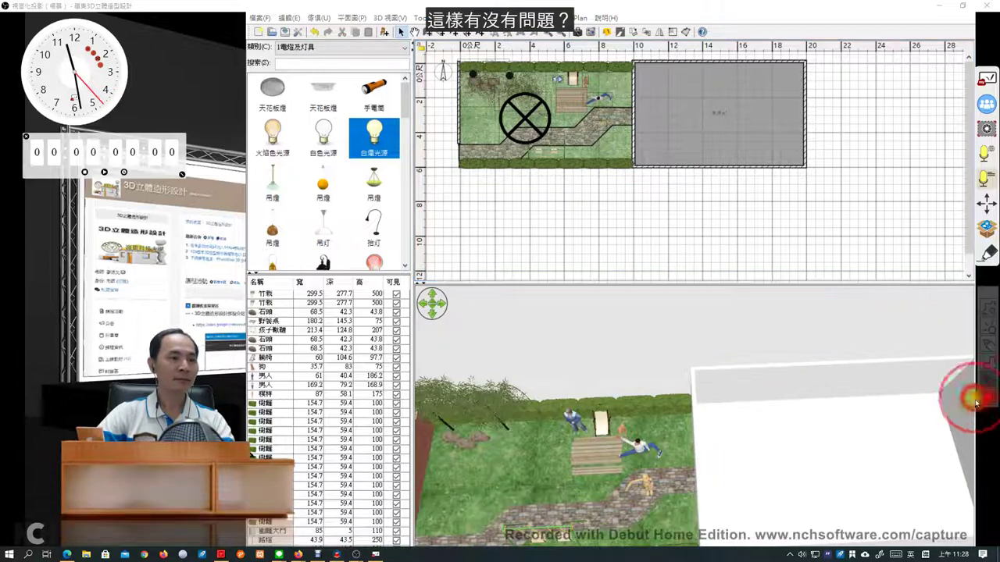
Step: Bring up the Meet meeting window, check the class chat for questions, and move the window off the design
mouse_move(300, 556)
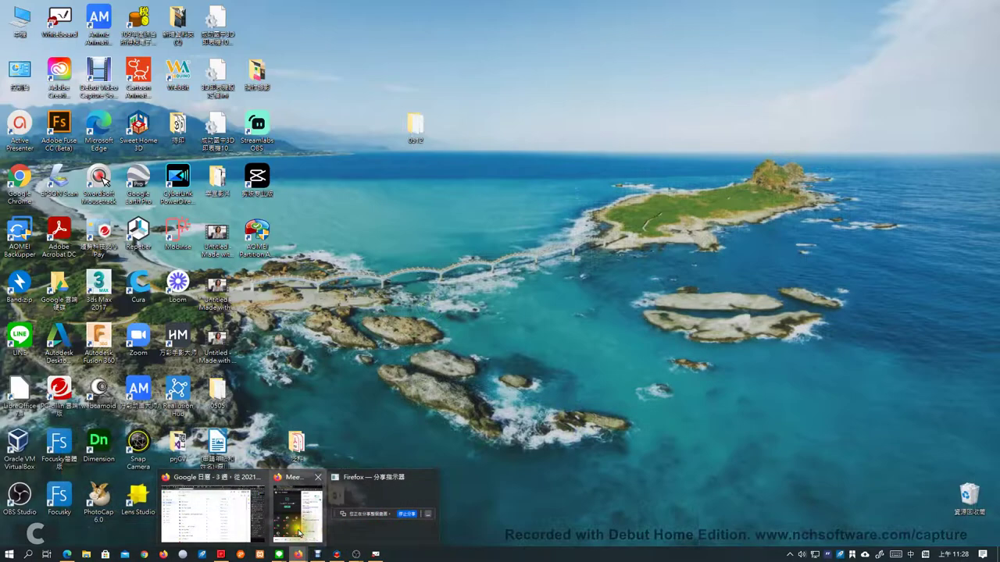
left_click(387, 509)
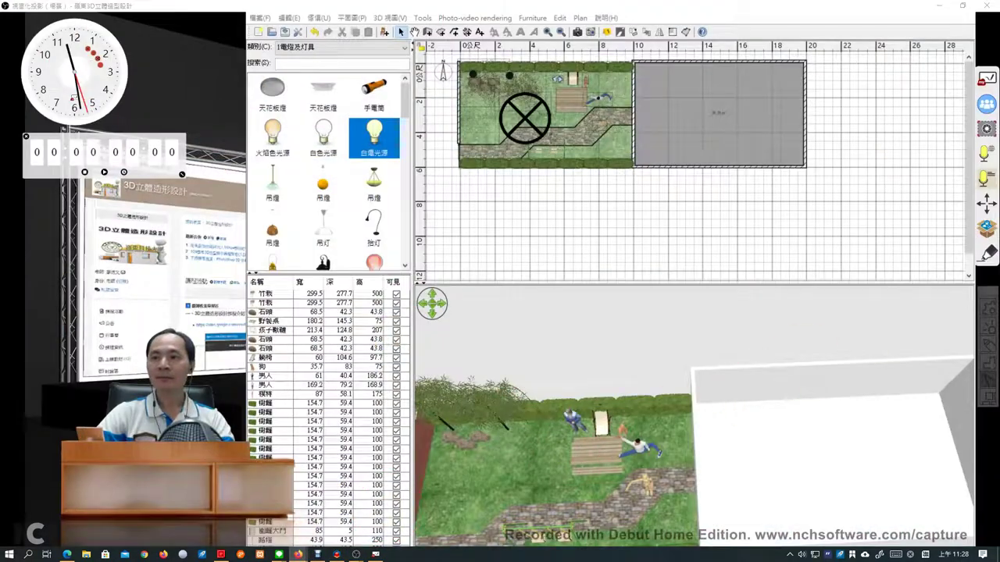
left_click_drag(725, 115, 567, 123)
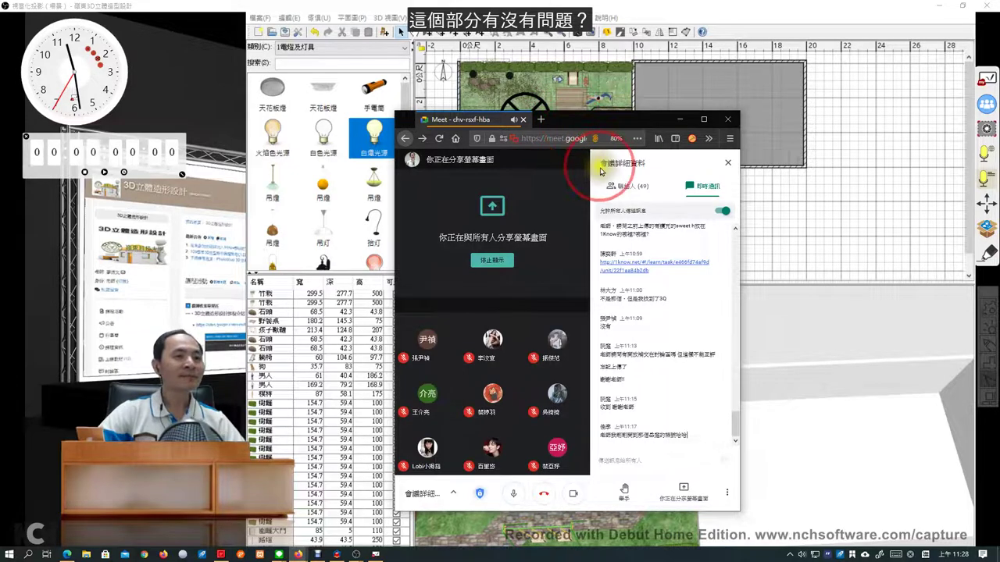
left_click(561, 122)
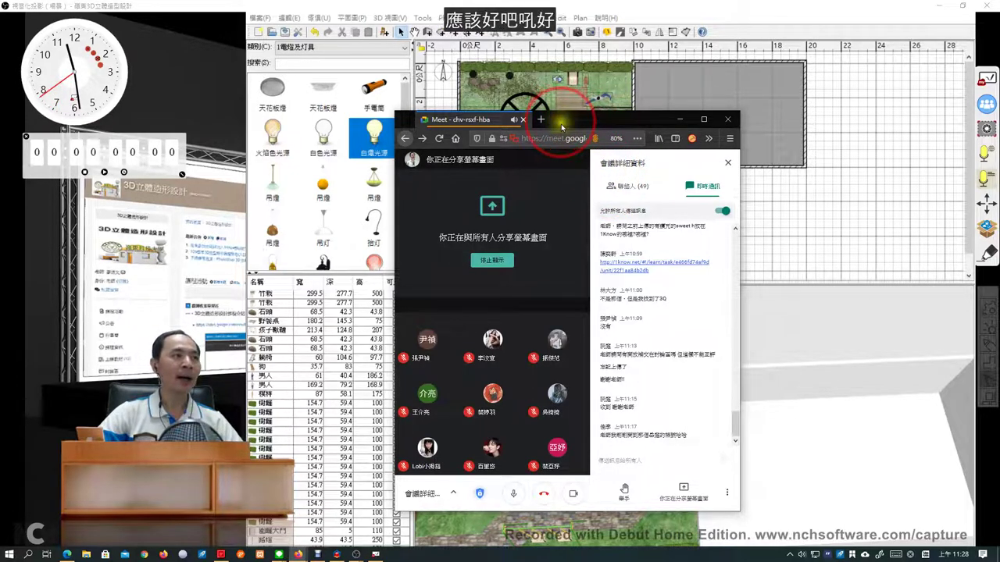
left_click(563, 127)
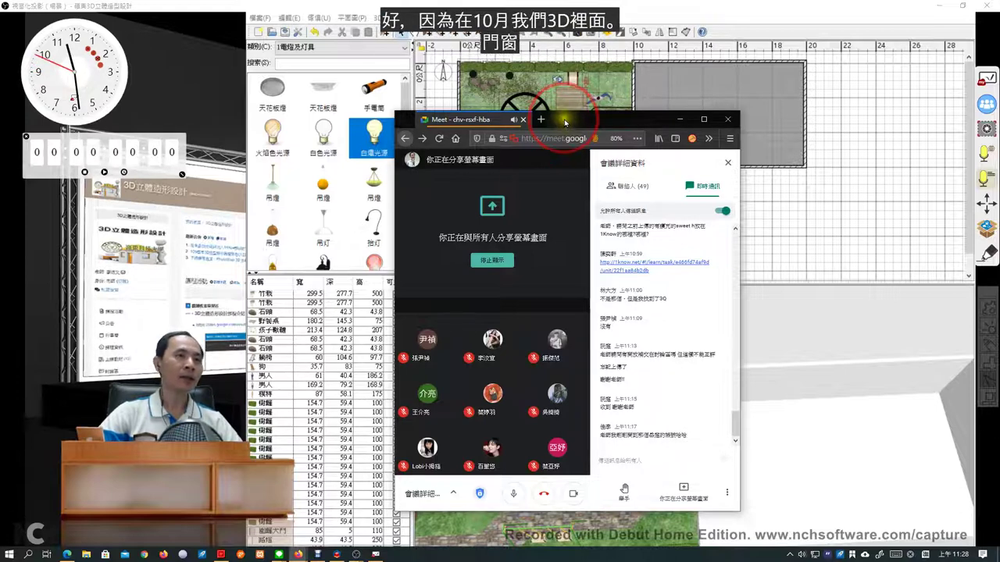
left_click_drag(564, 120, 999, 78)
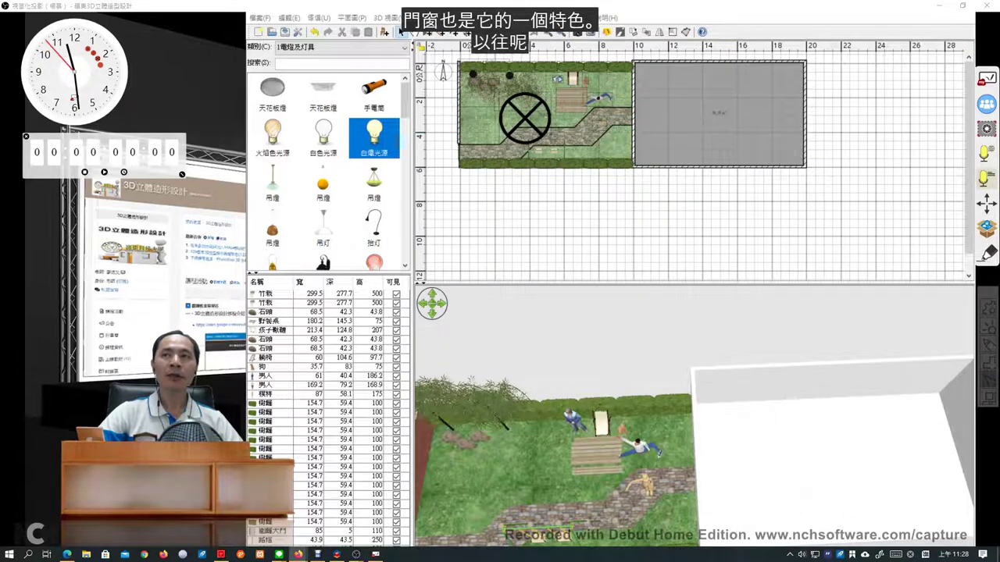
Step: Sketch a door and a window outline in red over the house walls in the 3D view and clear the annotations
left_click(814, 403)
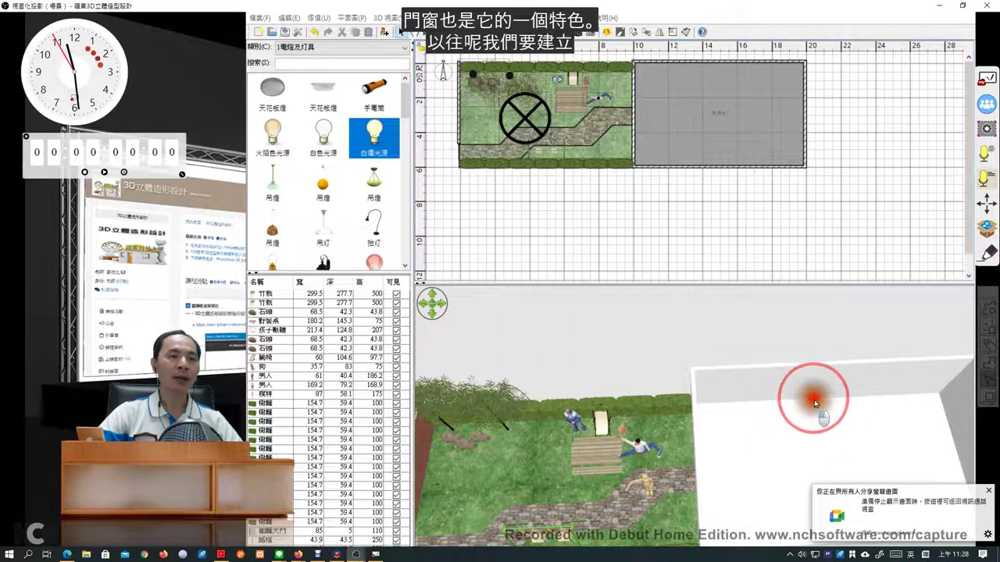
left_click_drag(815, 403, 674, 323)
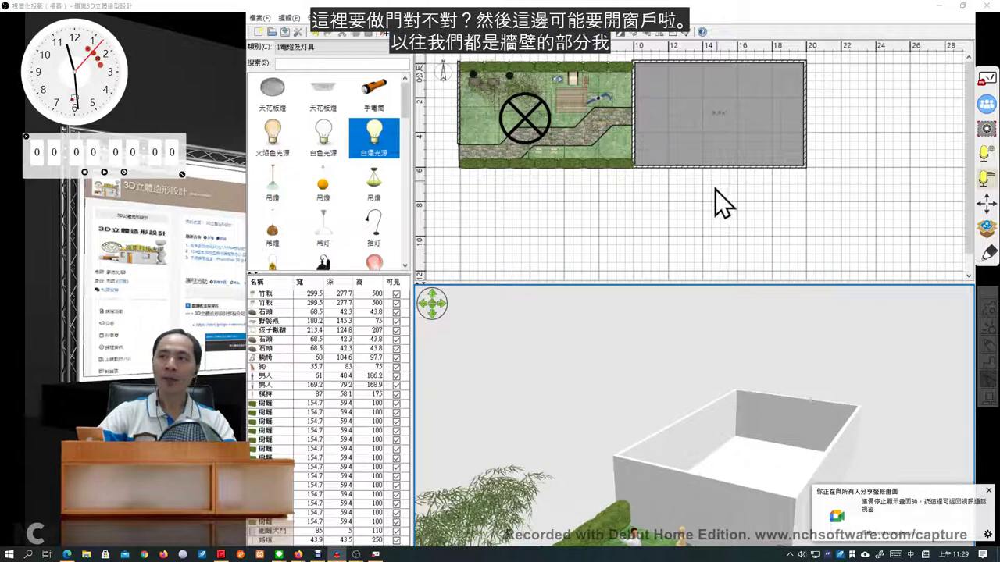
left_click(734, 128)
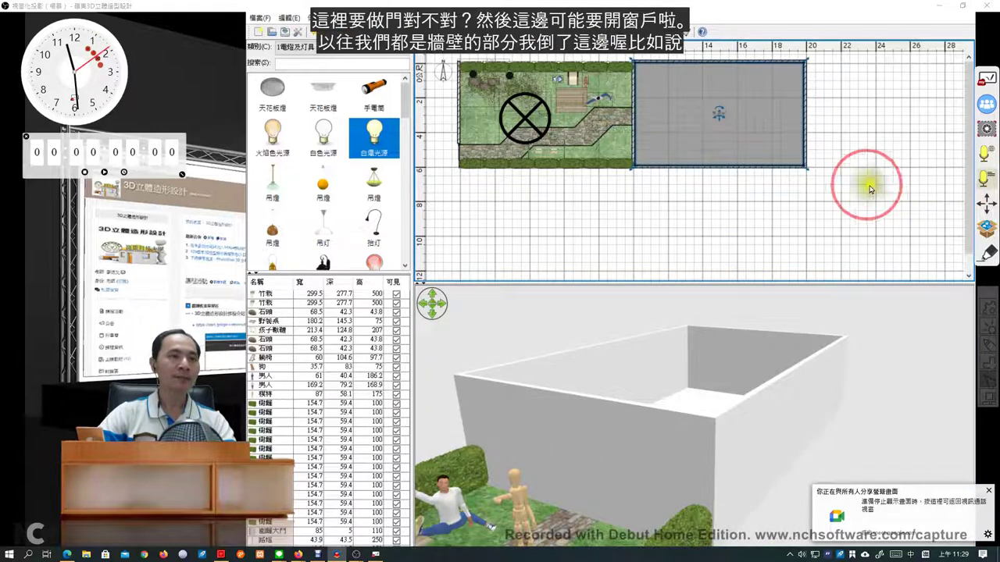
mouse_move(544, 387)
left_mouse_down()
mouse_move(540, 496)
mouse_move(540, 414)
mouse_move(587, 420)
mouse_move(595, 517)
left_mouse_up()
mouse_move(616, 409)
left_mouse_down()
mouse_move(606, 394)
mouse_move(631, 351)
mouse_move(664, 398)
mouse_move(614, 402)
left_mouse_up()
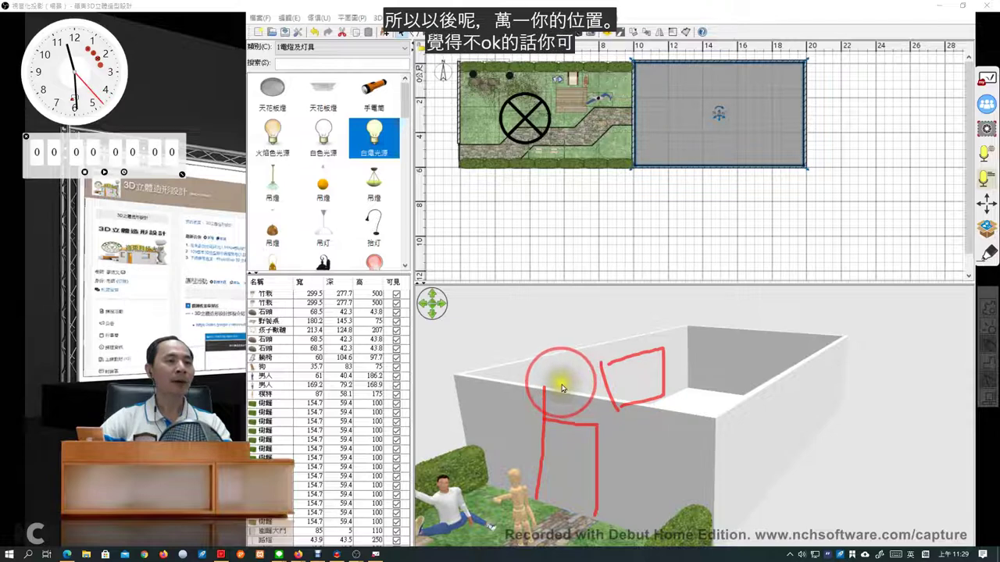
mouse_move(533, 332)
left_mouse_down()
mouse_move(544, 367)
mouse_move(561, 344)
left_mouse_up()
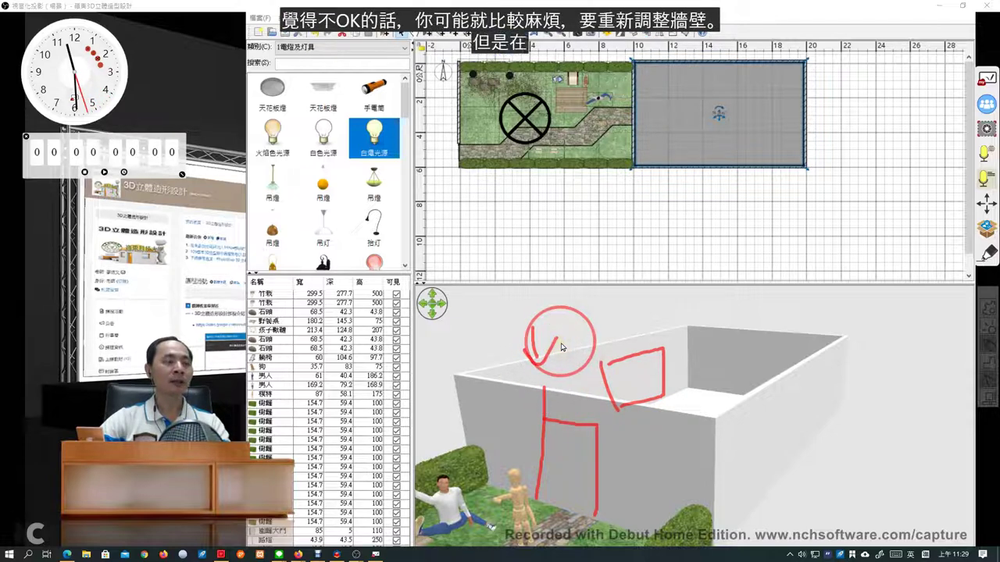
key("Escape")
Step: Show the 2門和窗 catalogue category and place a 風琴折門 in the wall between the garden and the house
left_click(404, 50)
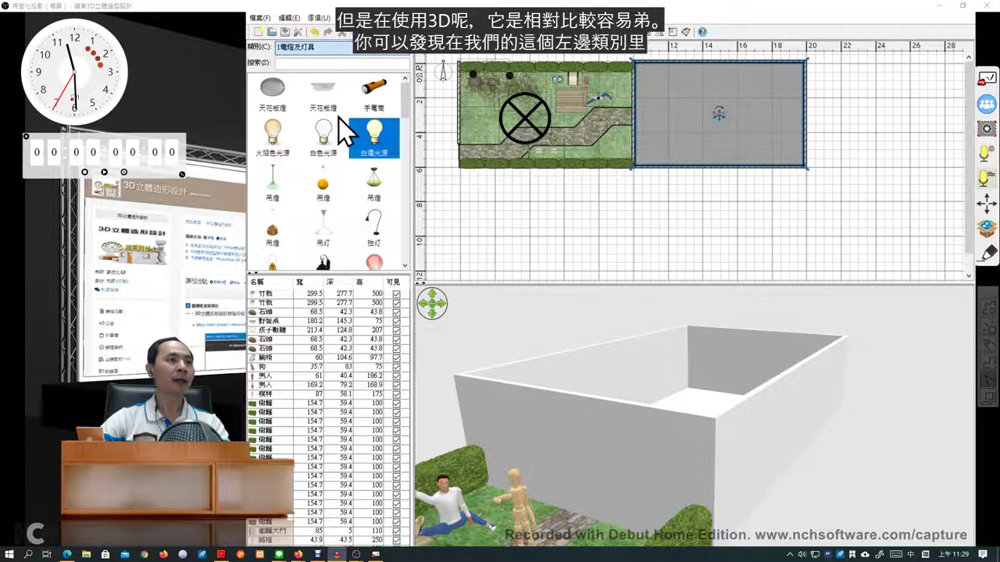
key("Down")
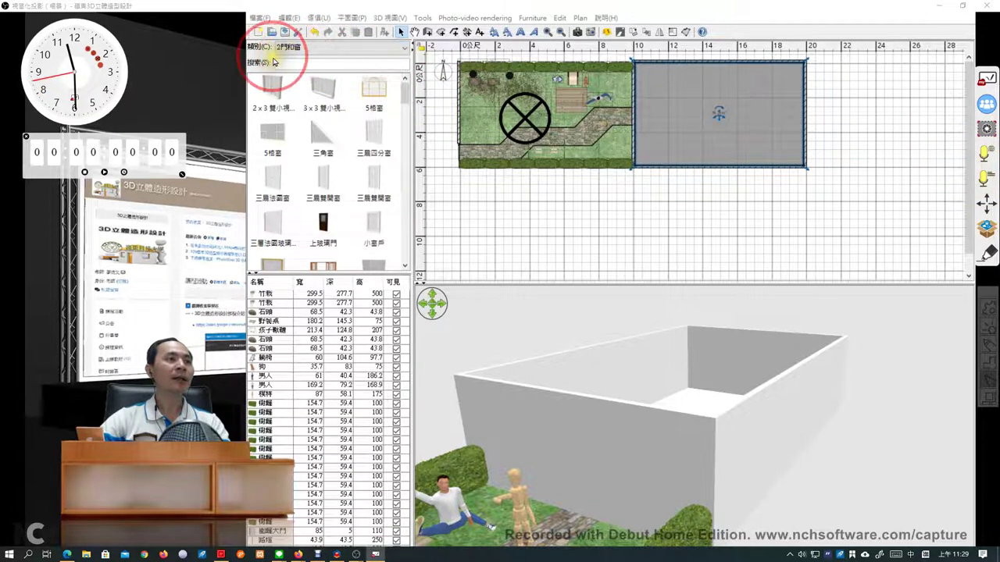
left_click(987, 104)
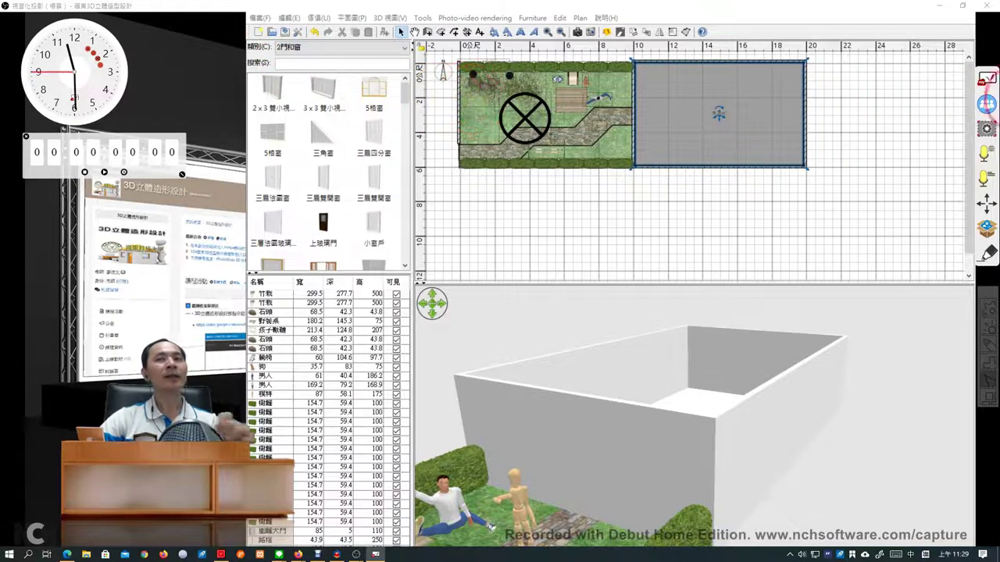
left_click_drag(405, 100, 403, 191)
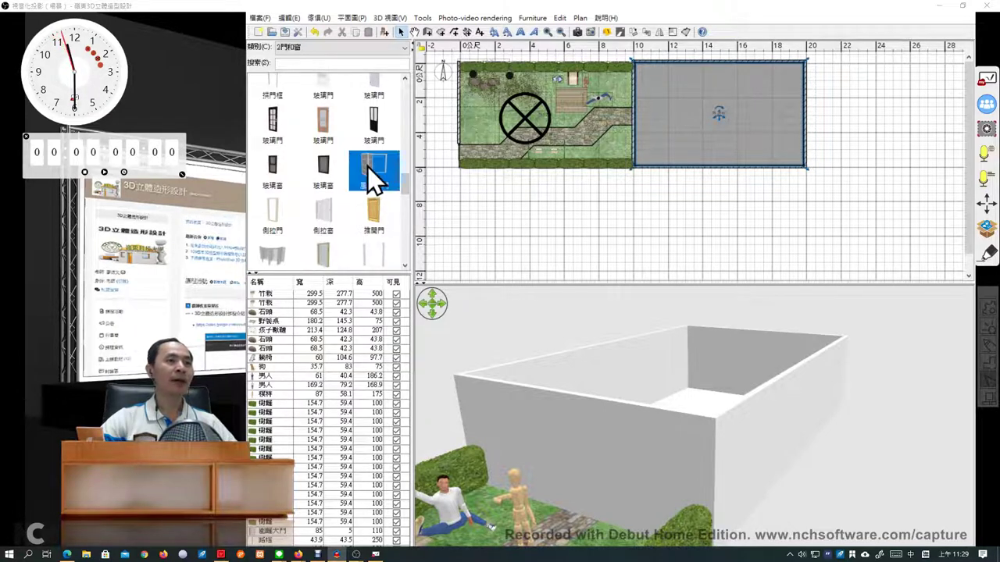
left_click_drag(461, 152, 563, 109)
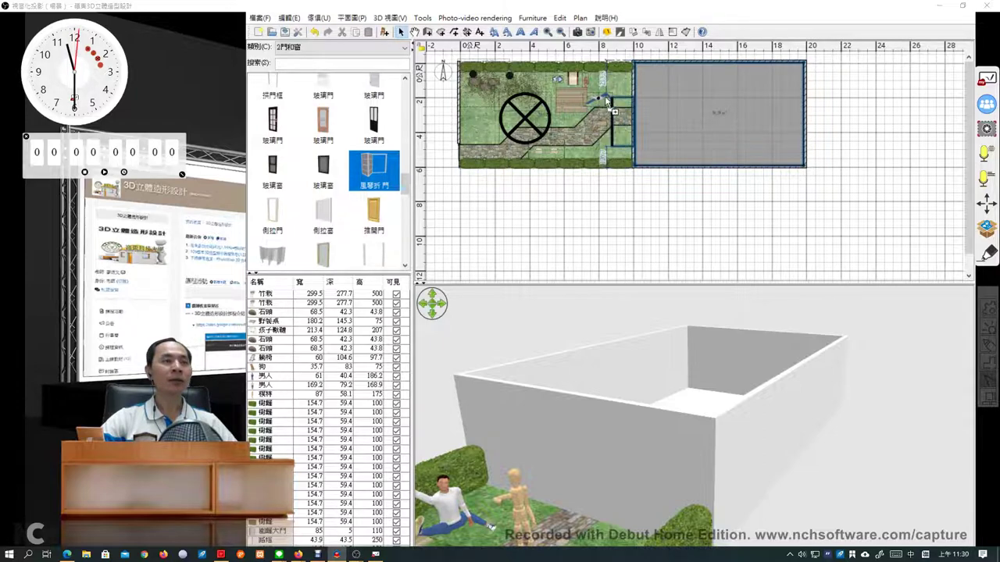
left_click_drag(623, 98, 624, 100)
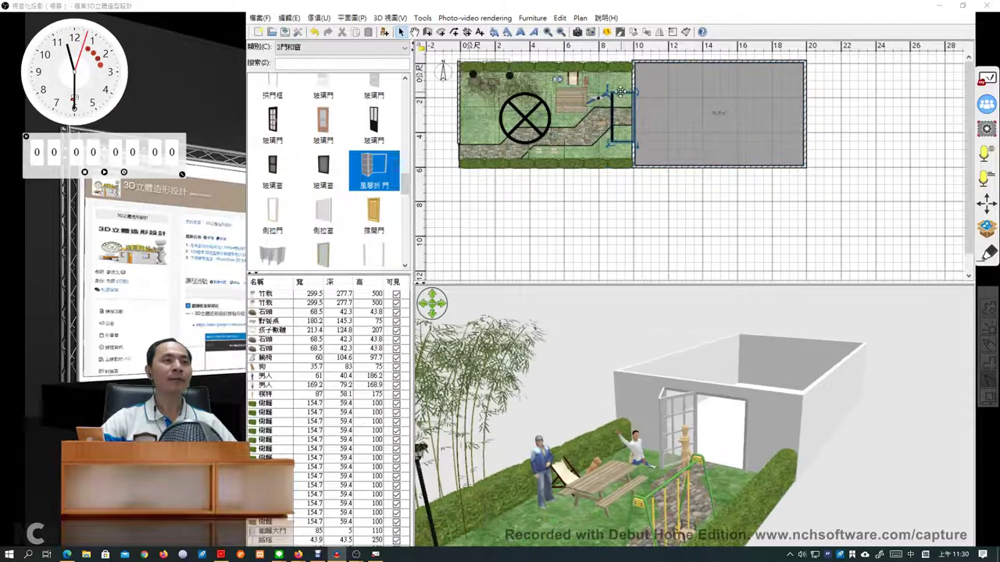
Step: Flip the folding door so it opens into the house and shift it slightly south along the wall
left_click_drag(835, 438, 809, 422)
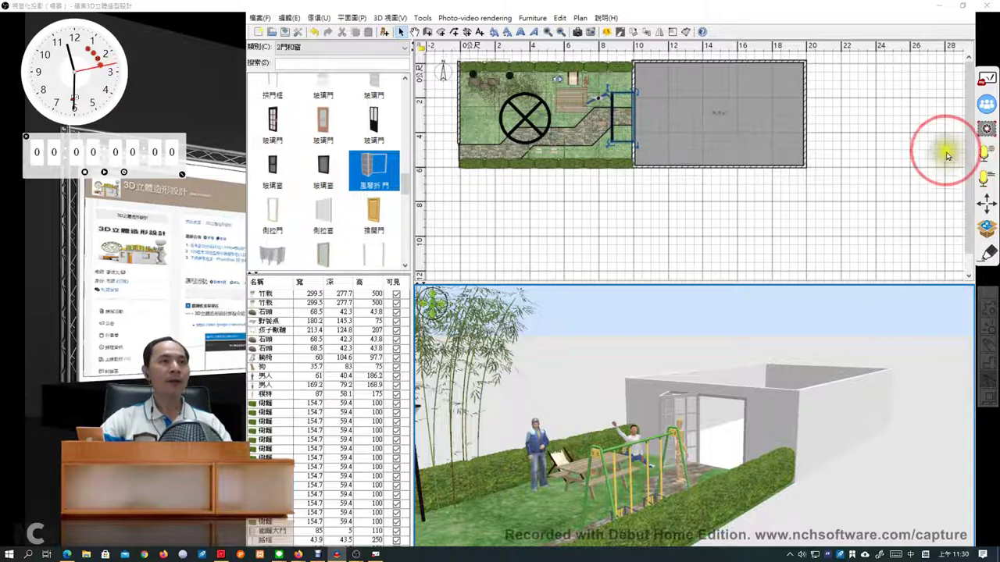
left_click_drag(648, 117, 610, 118)
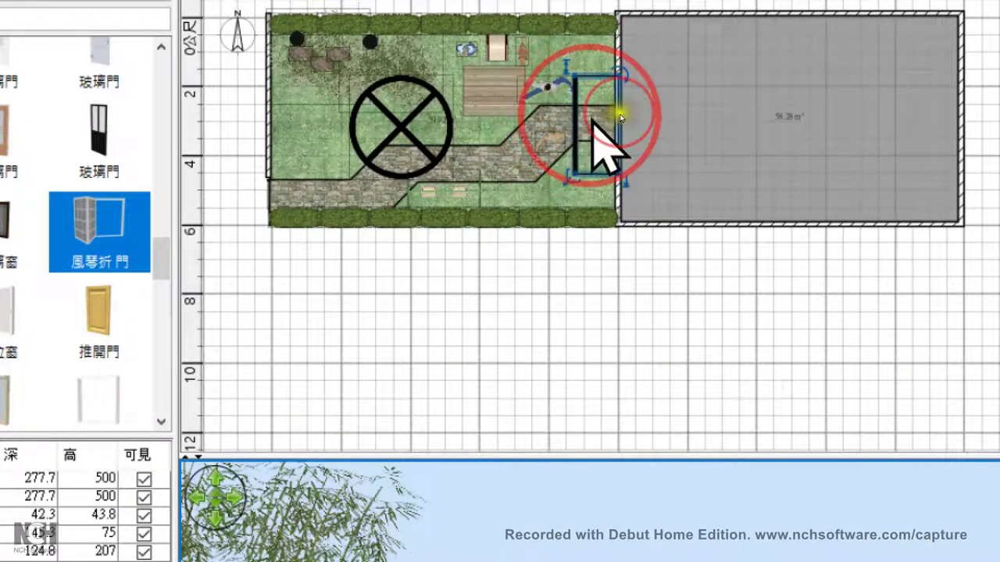
left_click(877, 114)
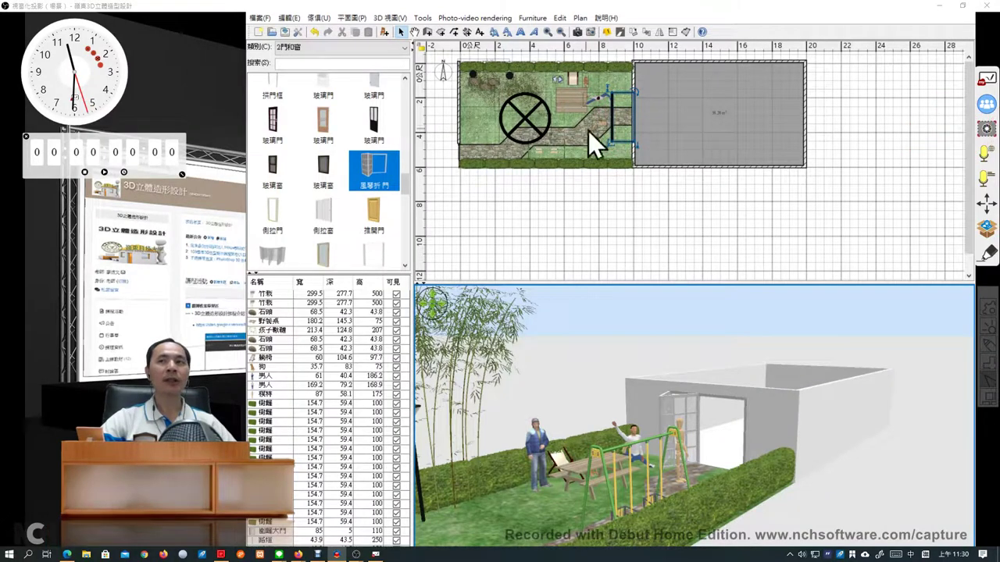
left_click_drag(633, 114, 638, 114)
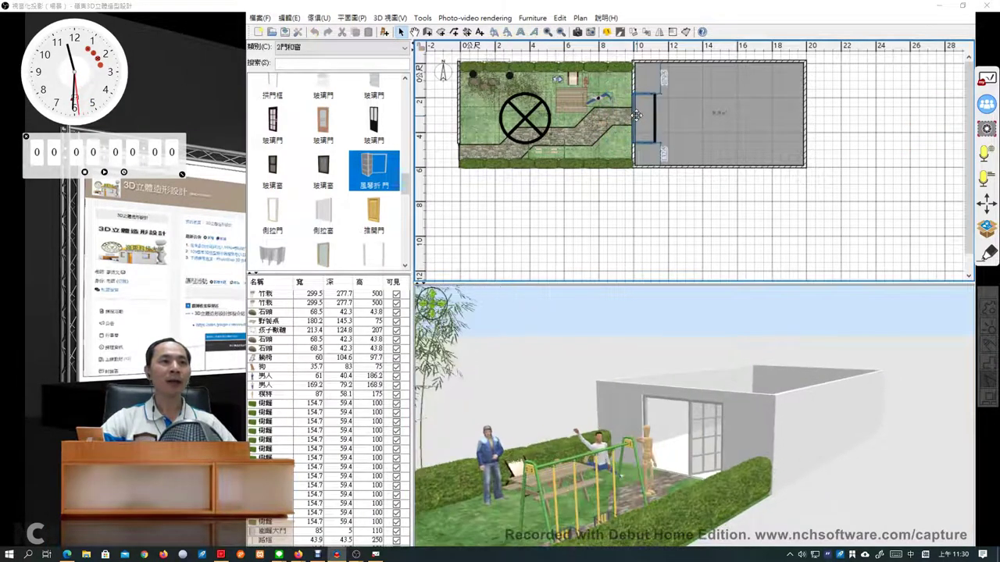
left_click_drag(700, 453, 684, 469)
mouse_move(642, 117)
left_mouse_down()
mouse_move(639, 89)
mouse_move(647, 155)
mouse_move(635, 125)
mouse_move(631, 133)
mouse_move(638, 123)
left_mouse_up()
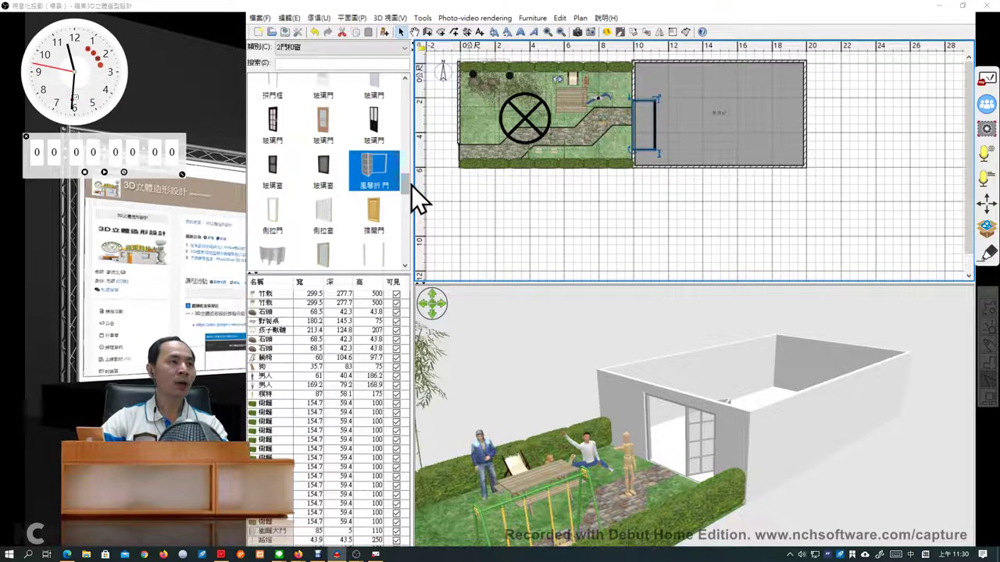
Step: Place a 落地窗 from the door and window catalogue in the house's south wall
left_click_drag(406, 186, 404, 203)
left_click_drag(404, 203, 402, 220)
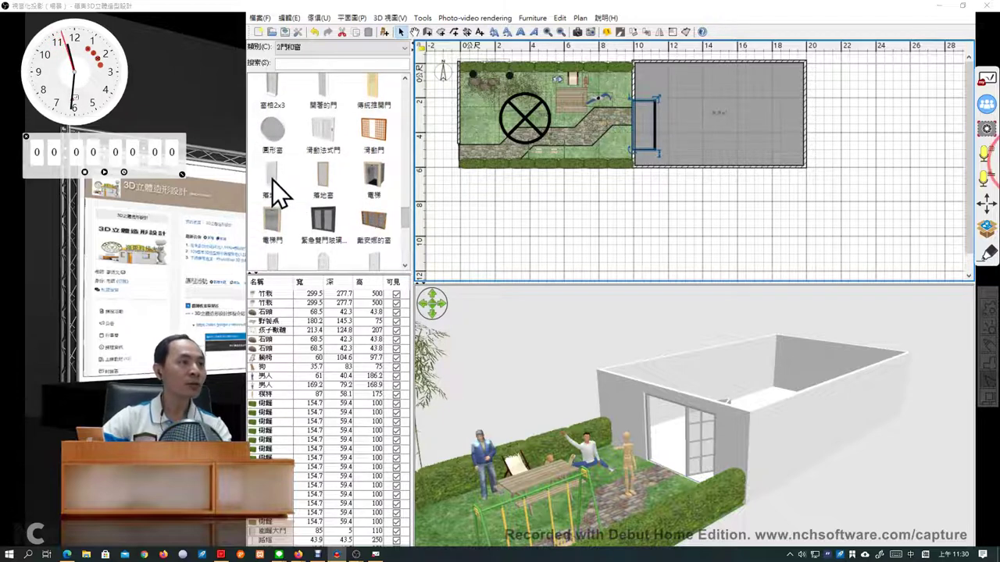
left_click_drag(271, 181, 686, 171)
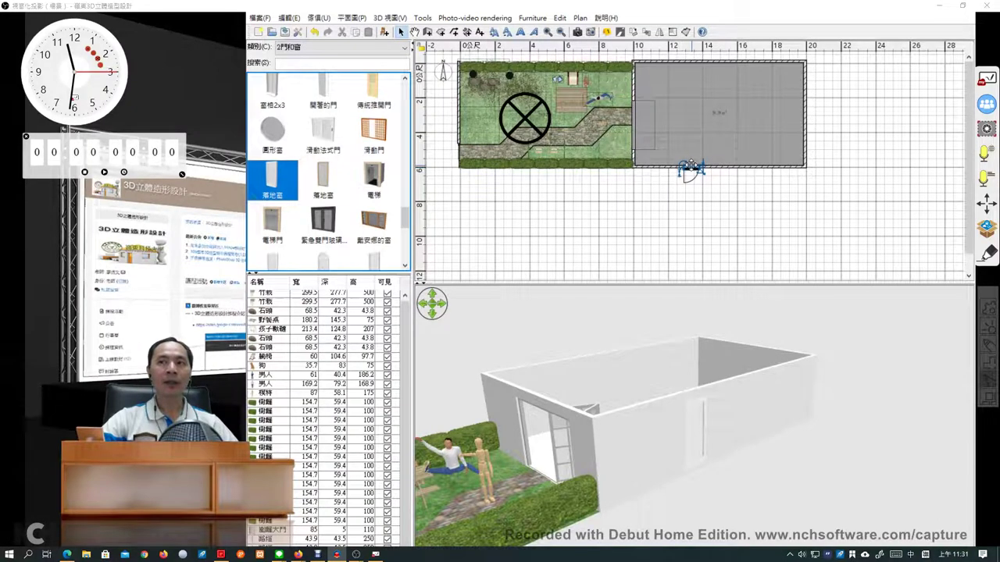
Step: Open the properties of the 落地窗 and mark the 修改開口 option with temporary red annotations
left_click_drag(712, 439, 578, 441)
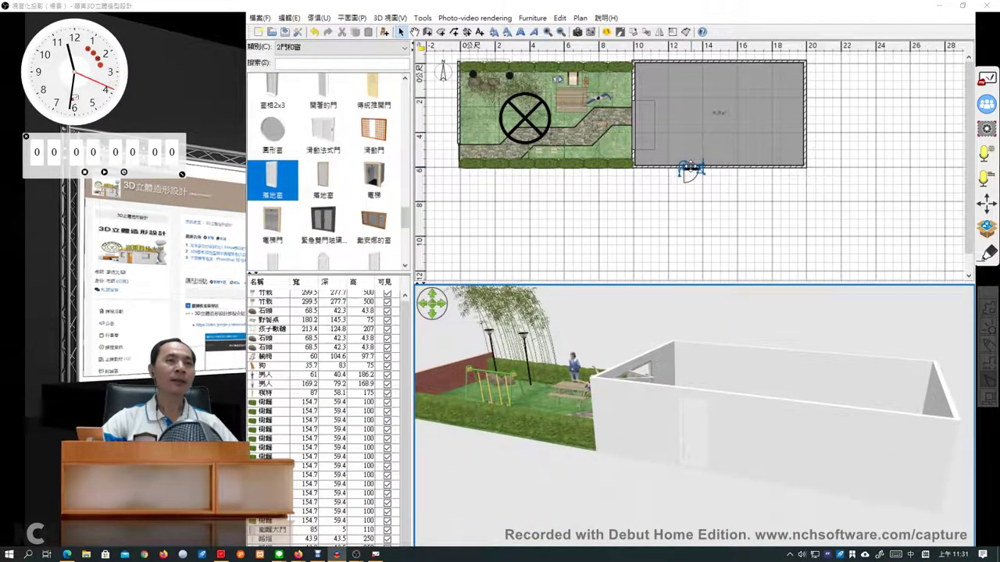
double_click(690, 167)
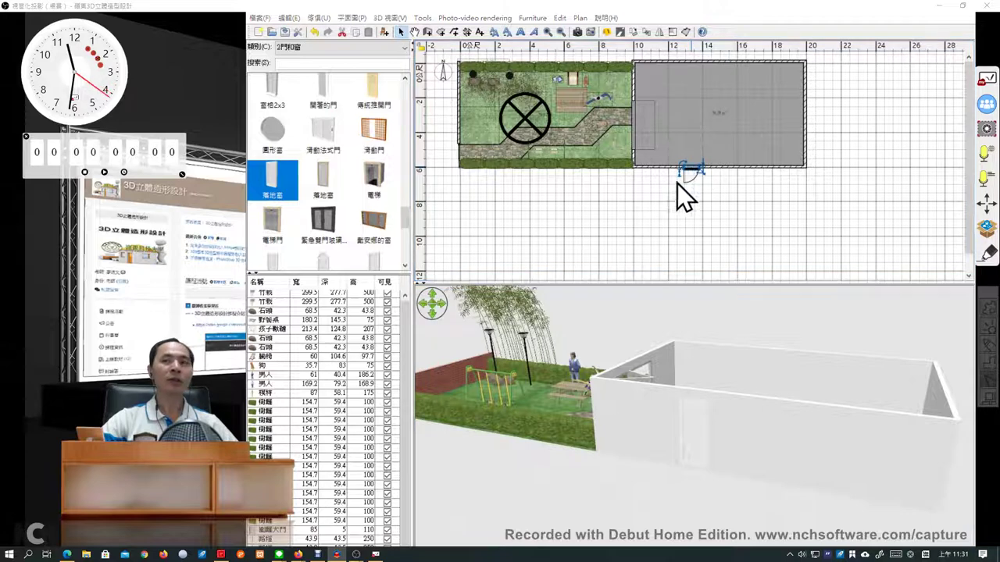
left_click_drag(906, 174, 596, 173)
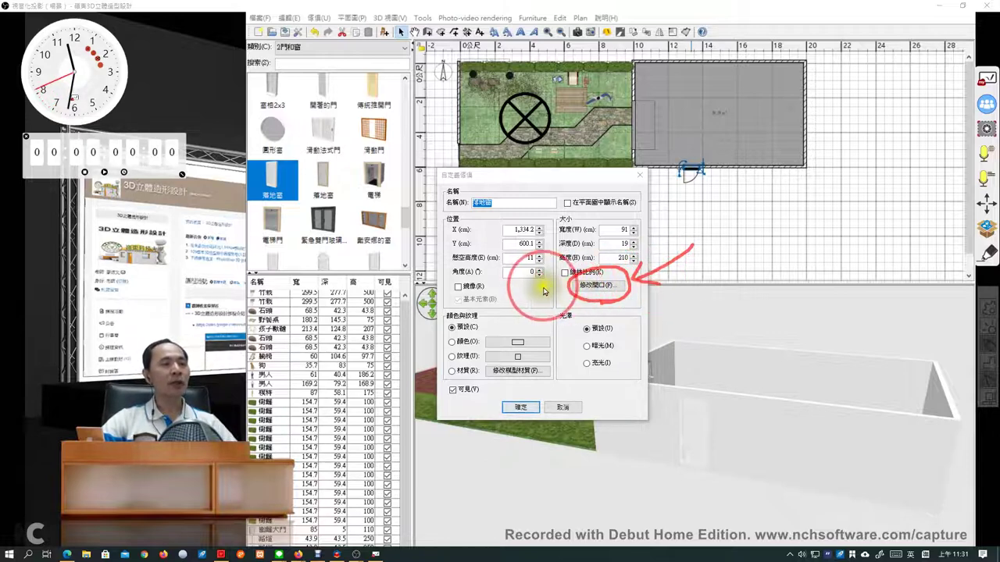
mouse_move(543, 274)
left_mouse_down()
mouse_move(559, 287)
mouse_move(543, 300)
left_mouse_up()
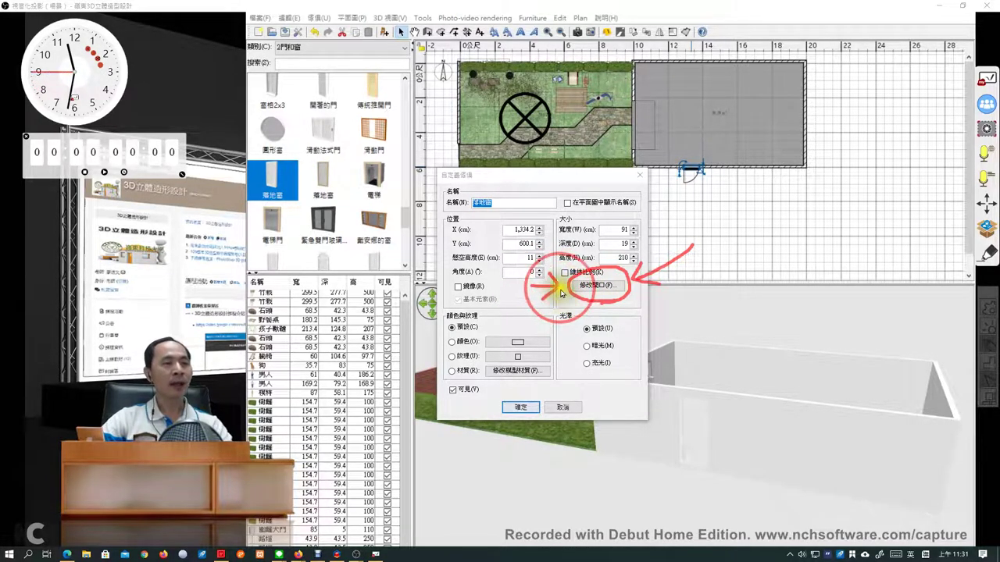
key("Escape")
Step: Swing the leaf of the 落地窗 open with 修改開口, apply the change and view the opening in 3D
left_click(586, 289)
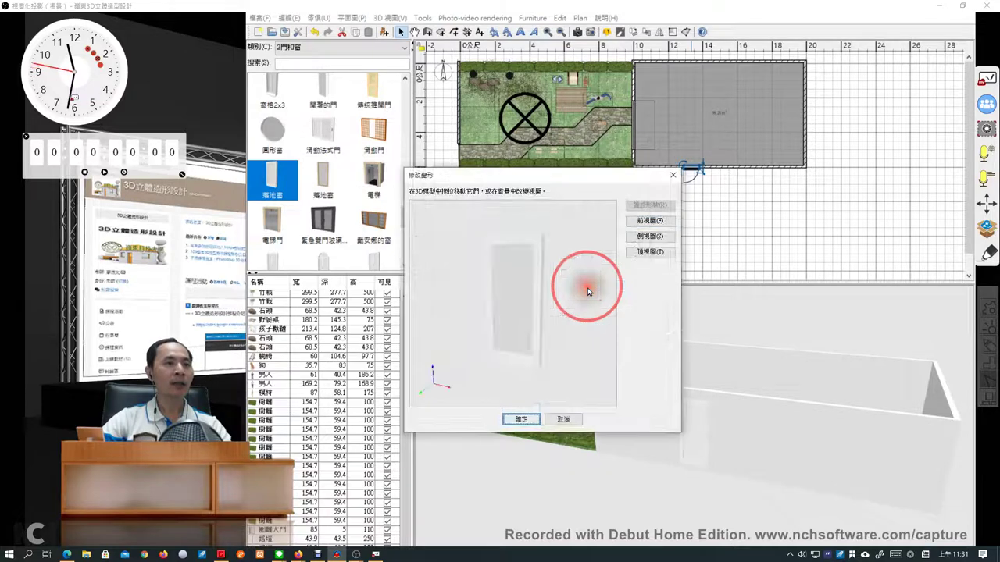
mouse_move(578, 310)
left_mouse_down()
mouse_move(540, 330)
mouse_move(594, 297)
mouse_move(506, 344)
mouse_move(537, 270)
mouse_move(505, 292)
mouse_move(472, 295)
mouse_move(523, 294)
mouse_move(538, 275)
mouse_move(565, 310)
mouse_move(602, 297)
mouse_move(628, 302)
mouse_move(592, 312)
left_mouse_up()
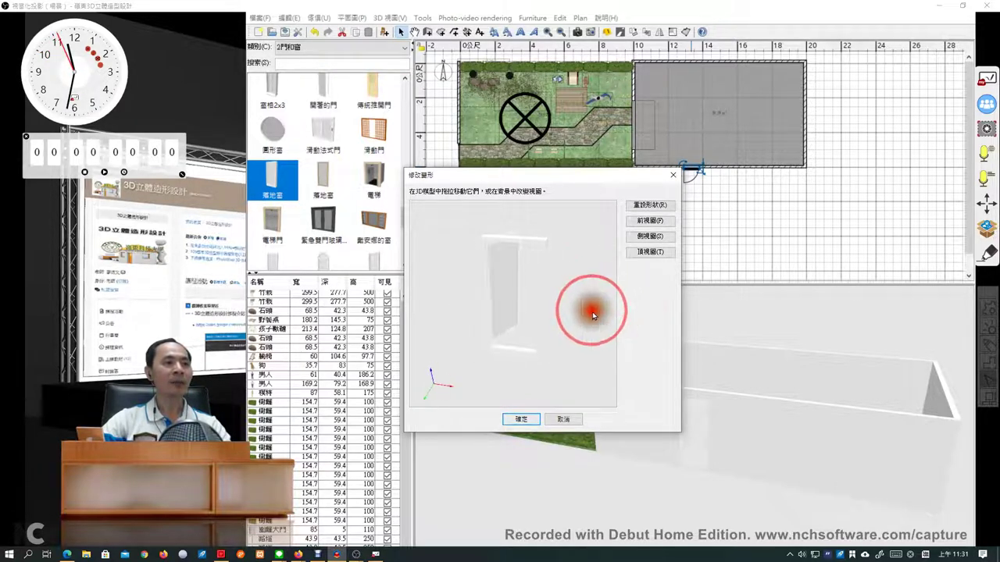
left_click(521, 419)
left_click(526, 407)
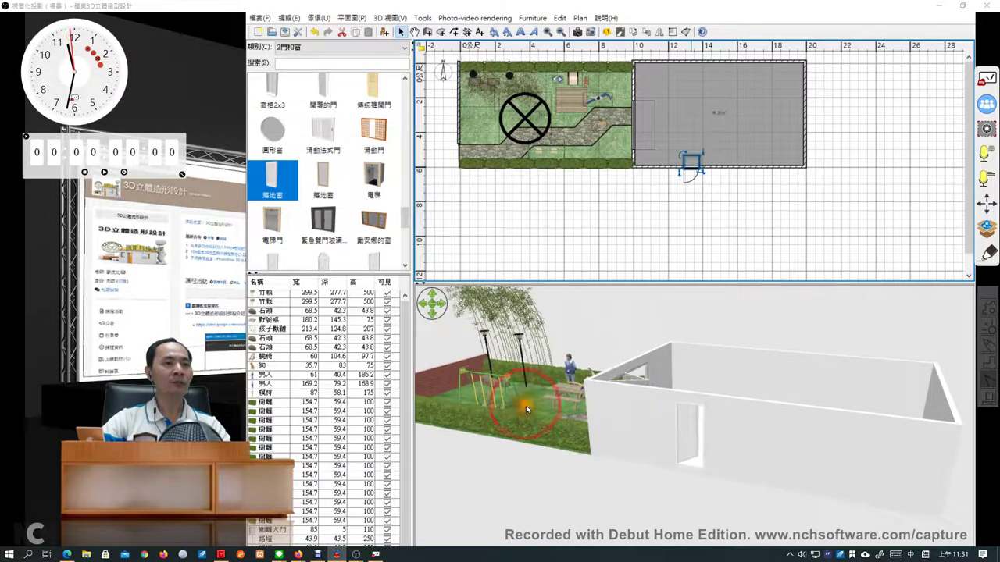
left_click(759, 467)
left_click_drag(758, 467, 838, 457)
left_click_drag(709, 454, 651, 443)
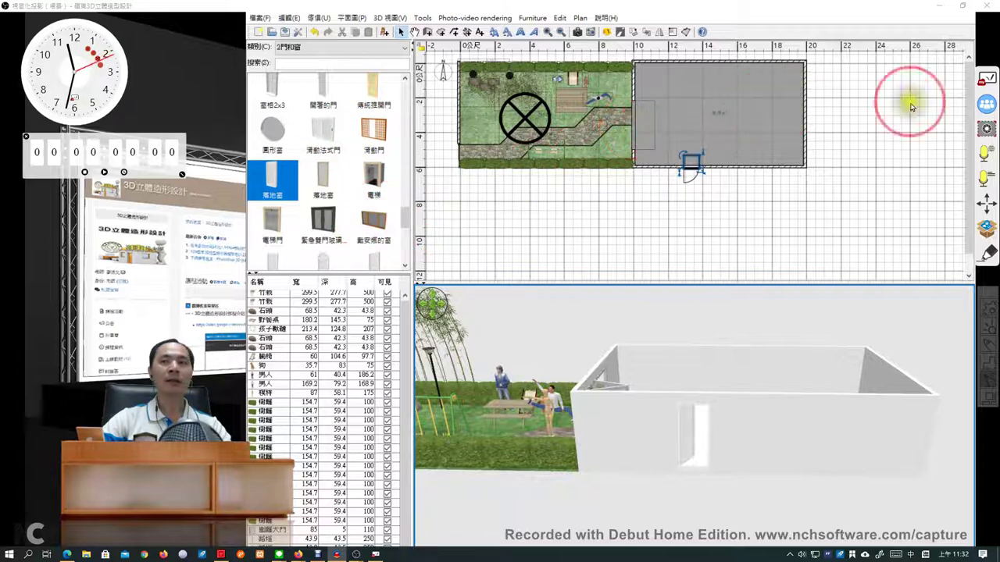
Step: Check the 風琴折門 properties for a 修改開口 option, close them unchanged and view the door in 3D
left_click(636, 119)
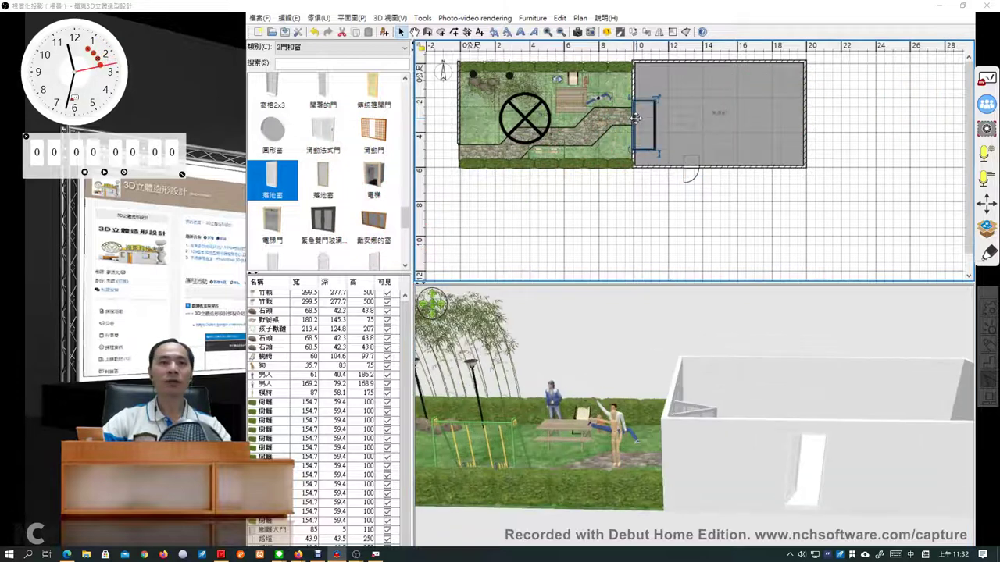
double_click(636, 119)
left_click_drag(592, 197, 576, 168)
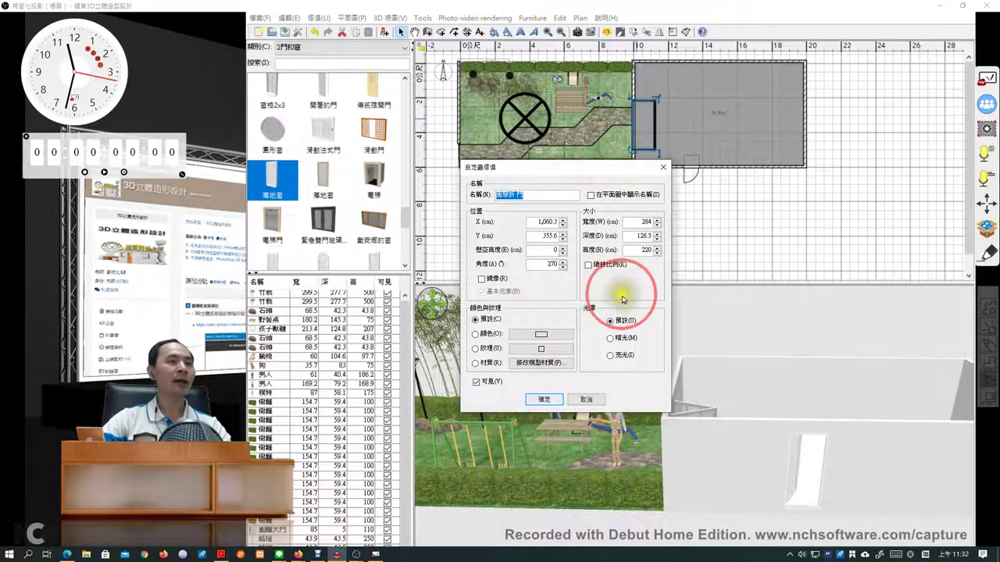
left_click(664, 167)
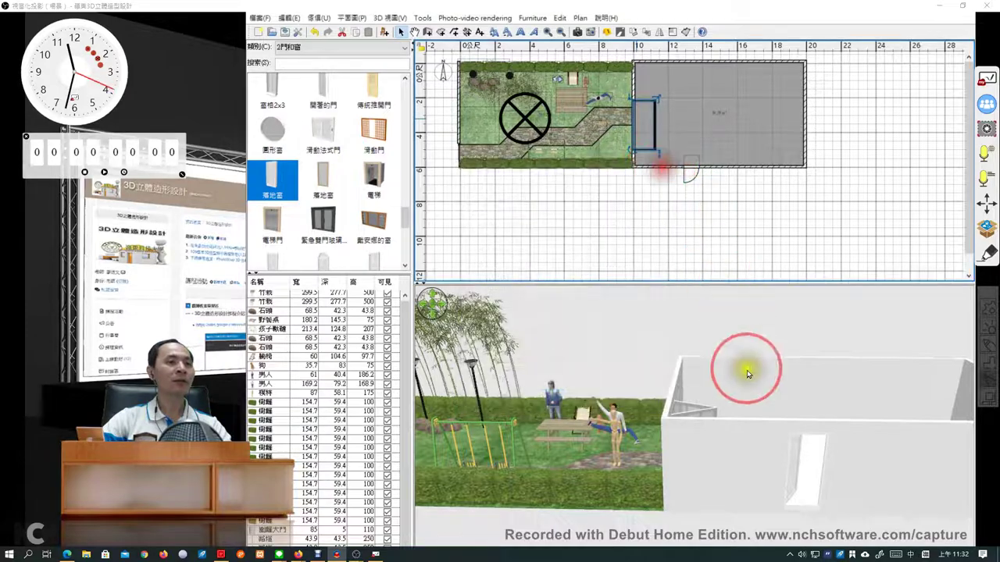
left_click(715, 440)
left_click_drag(715, 437, 785, 442)
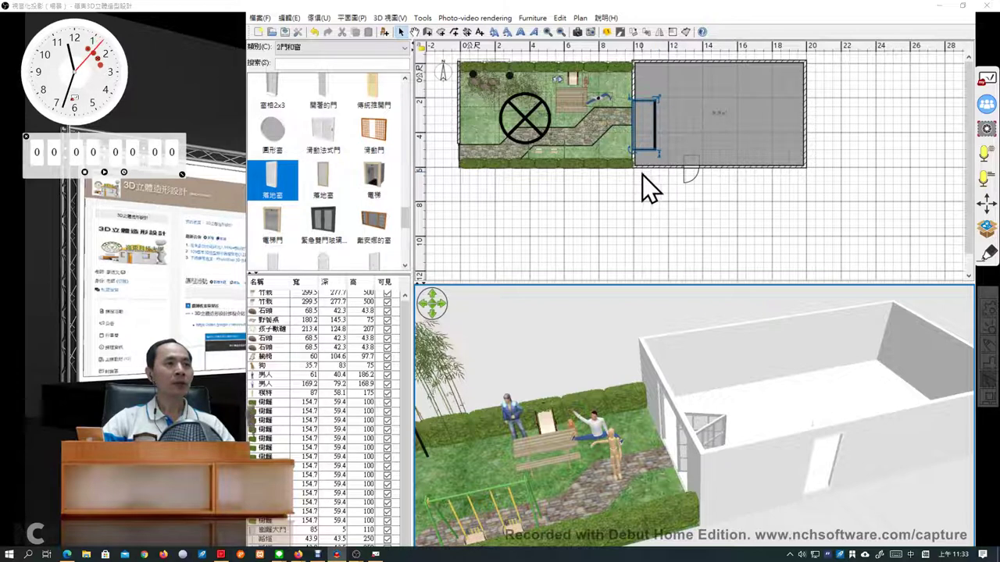
Step: Replace the folding door with a 雙開玻璃門 in the wall between garden and house, positioned at the end of the stone path
left_click_drag(408, 221, 406, 254)
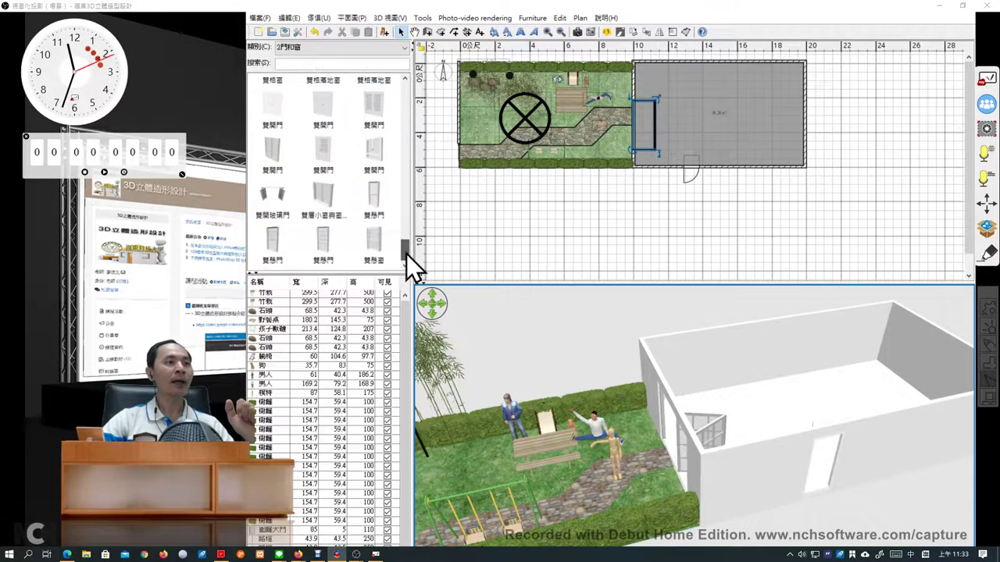
left_click_drag(272, 196, 614, 127)
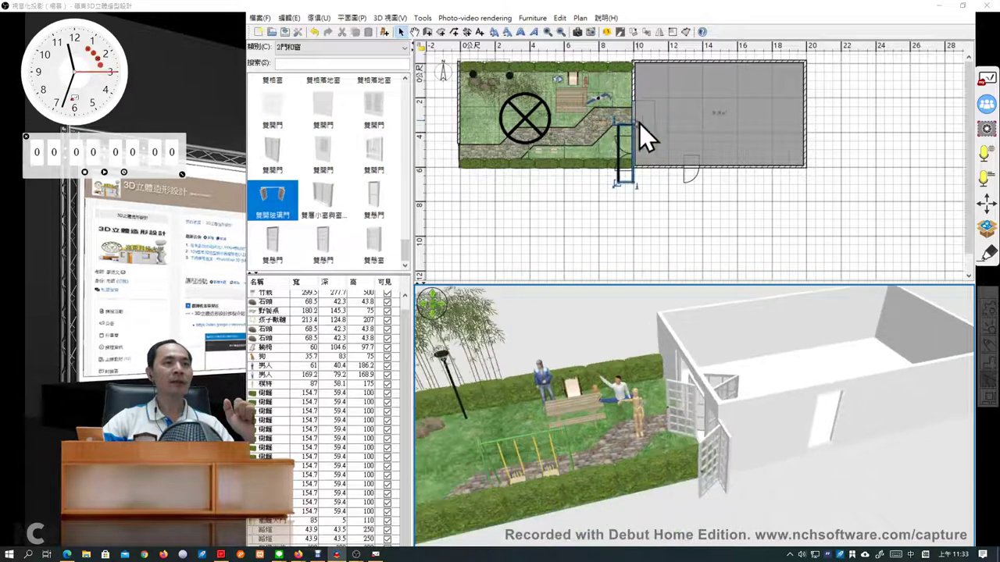
left_click(652, 117)
key("Delete")
left_click_drag(623, 137, 627, 106)
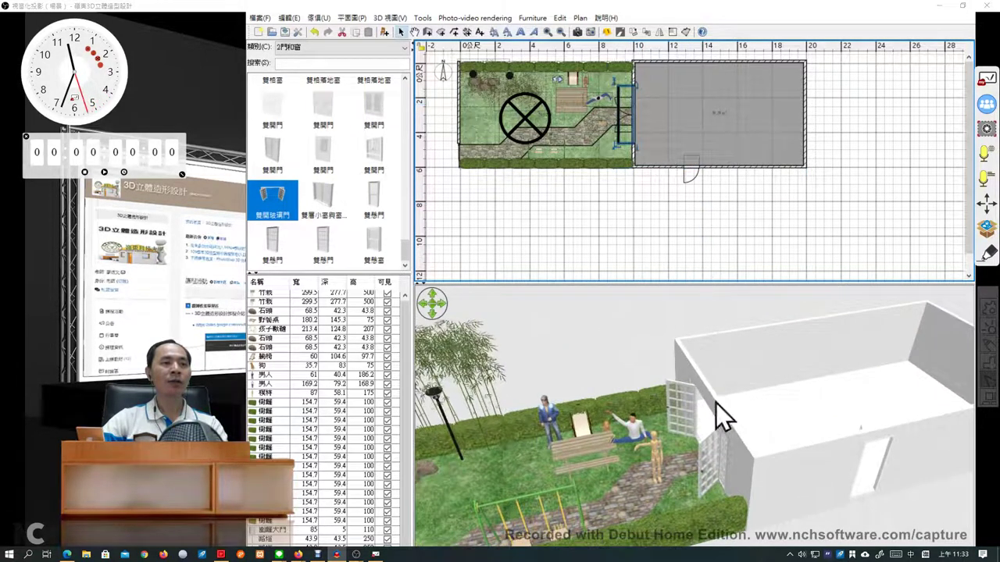
mouse_move(731, 486)
left_mouse_down()
mouse_move(774, 468)
mouse_move(867, 459)
mouse_move(738, 484)
left_mouse_up()
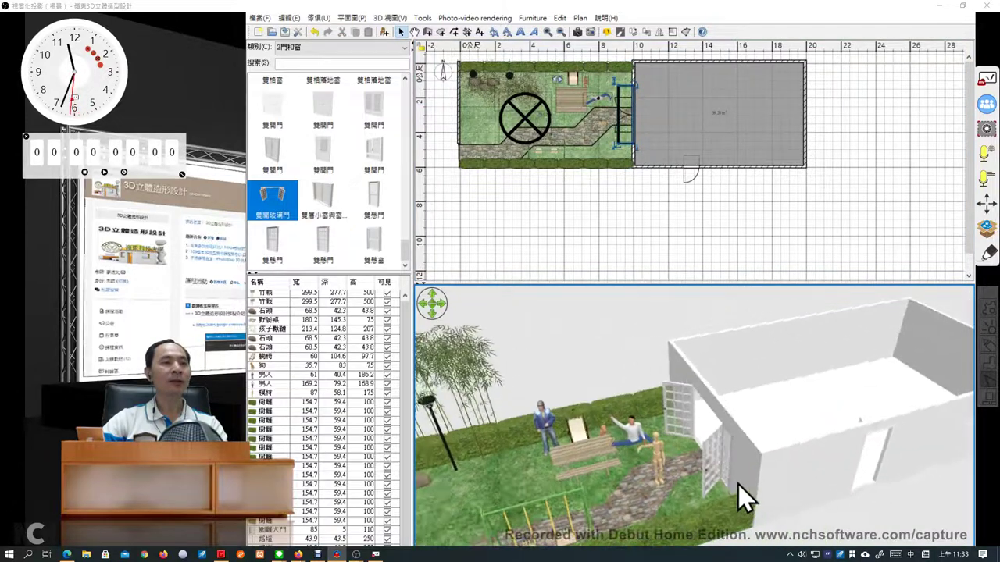